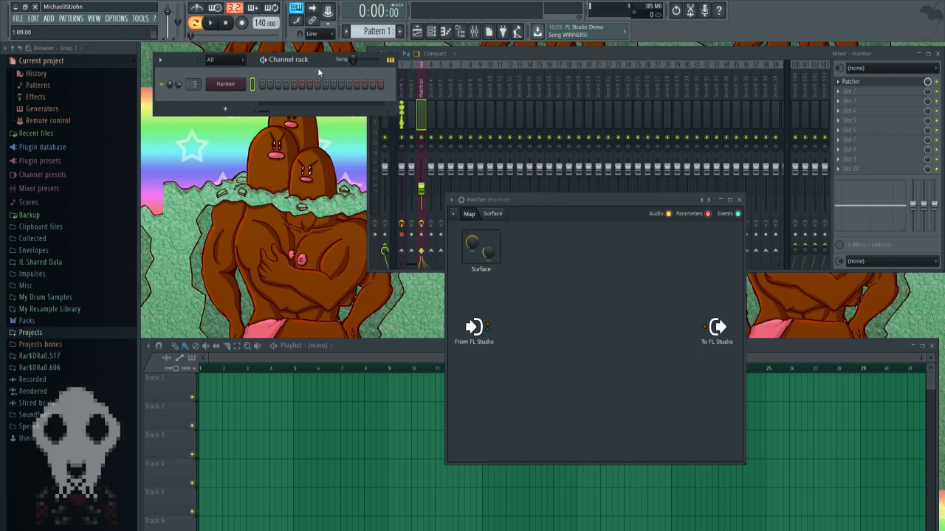
Rearrange the channel rack and Patcher windows, open the Harmor synth and lower its unison pan amount
drag(317, 68, 306, 55)
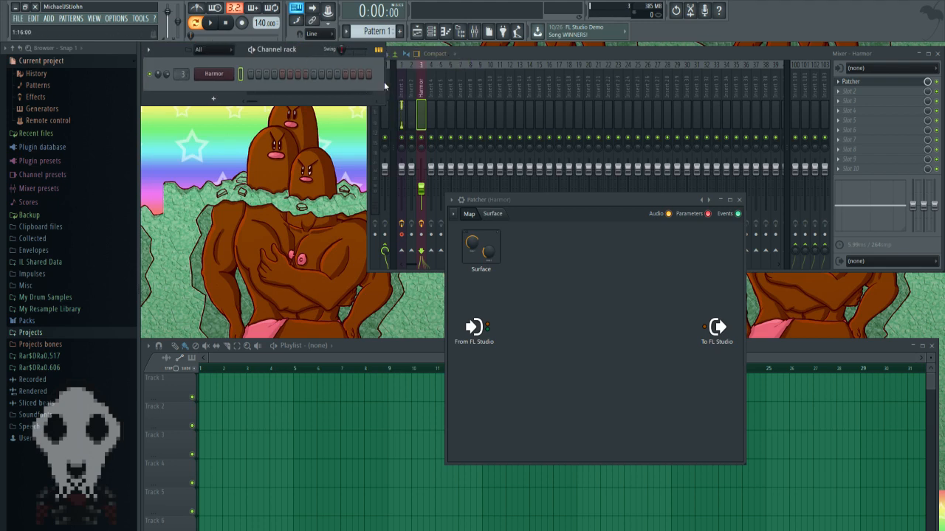
drag(521, 200, 374, 222)
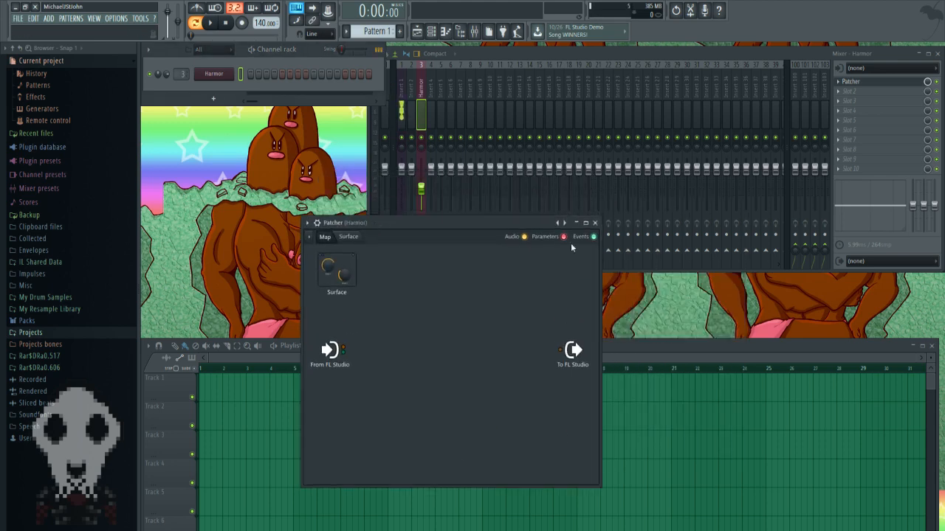
click(216, 77)
drag(350, 156, 369, 112)
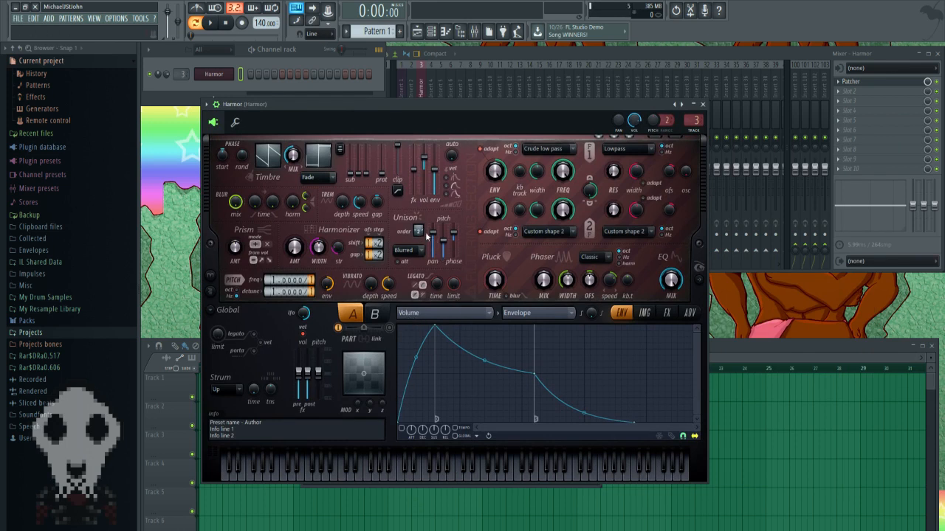
drag(433, 234, 432, 241)
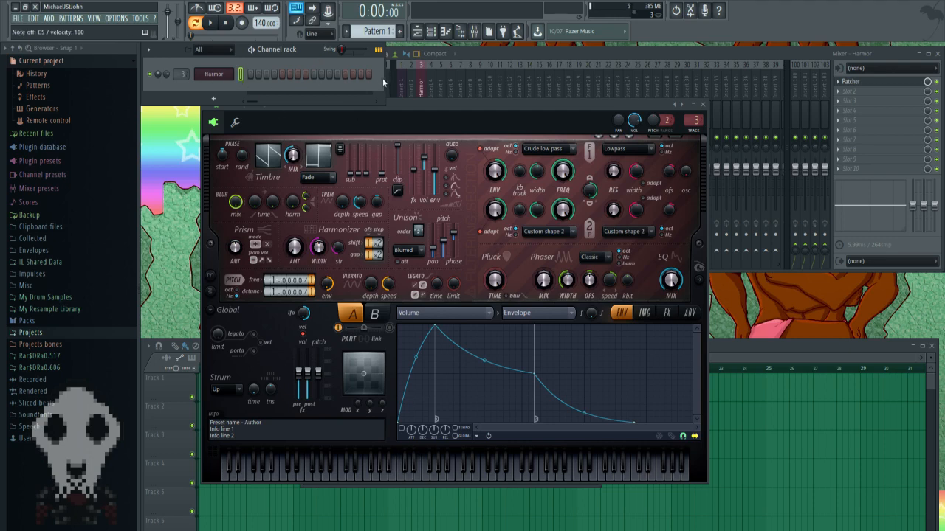
Bypass the Patcher effect on the Harmor mixer track
click(412, 69)
click(421, 74)
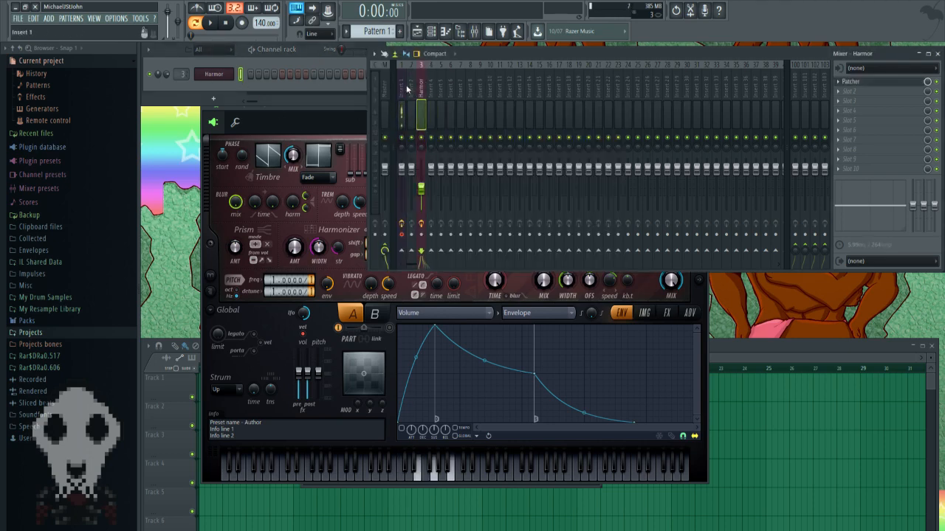
click(232, 76)
click(938, 87)
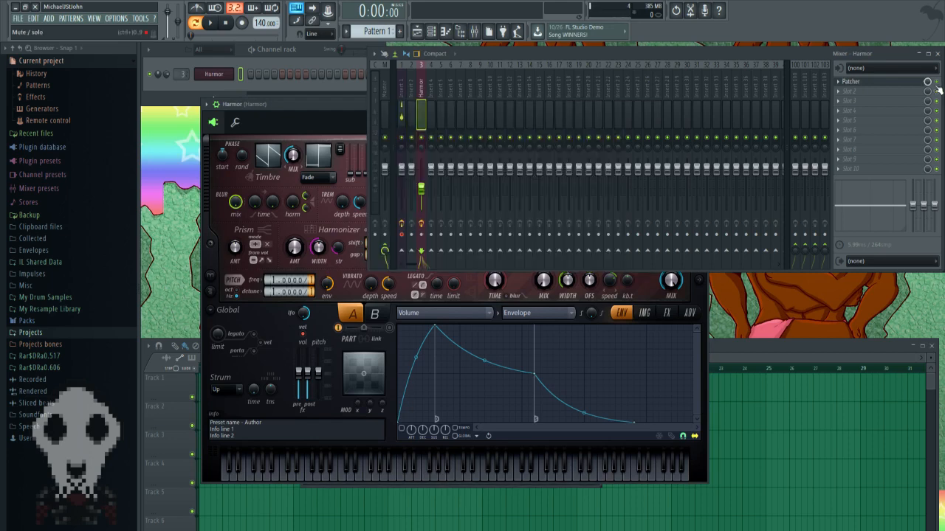
Connect From FL Studio audio directly to To FL Studio in Patcher and make sure the effect is enabled
click(879, 82)
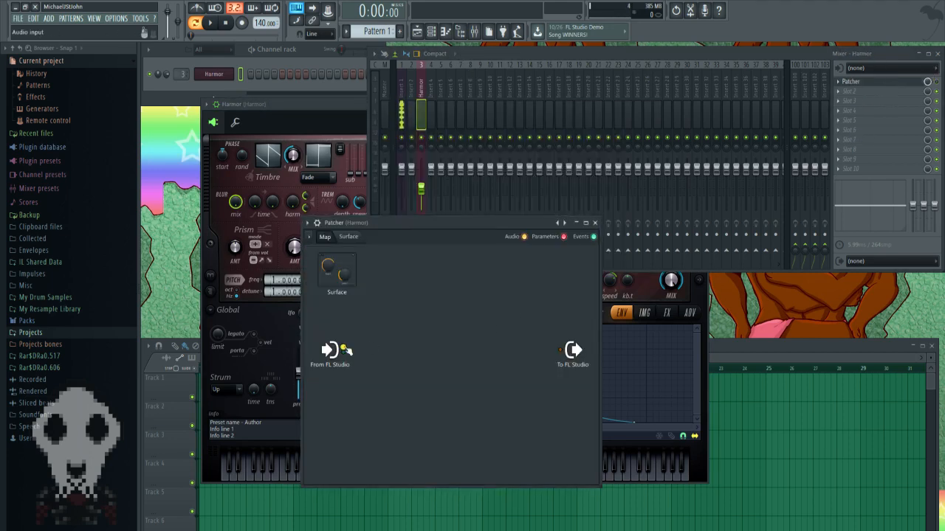
drag(345, 350, 563, 350)
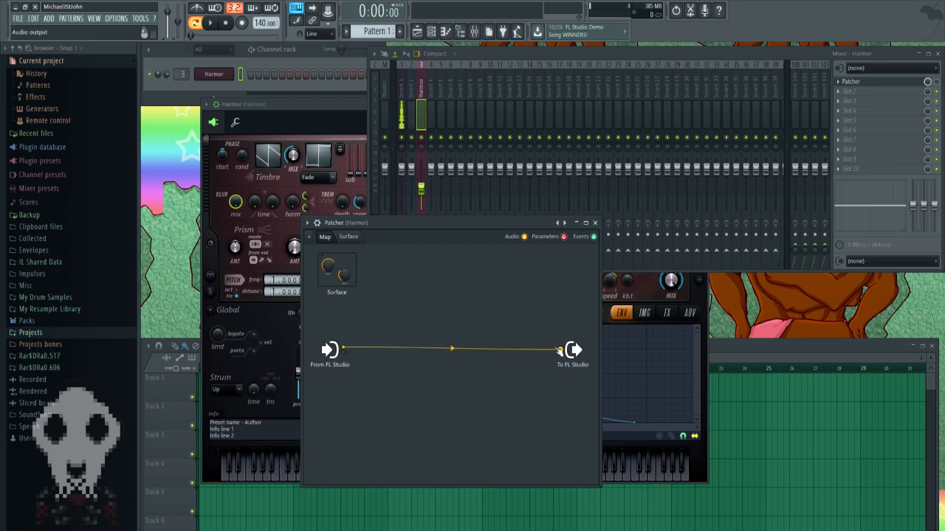
click(936, 83)
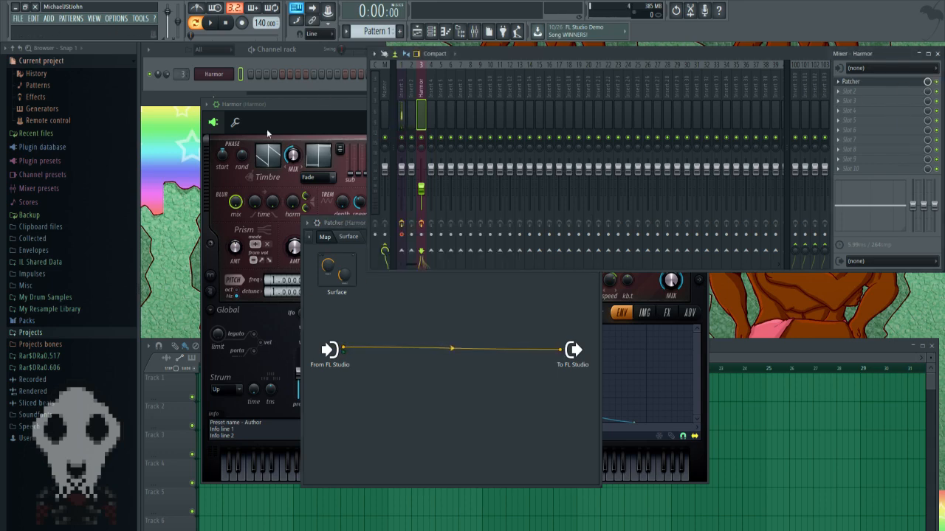
Bring up Harmor and audition its sound with several notes and two-note chords
click(326, 60)
key(b)
click(248, 126)
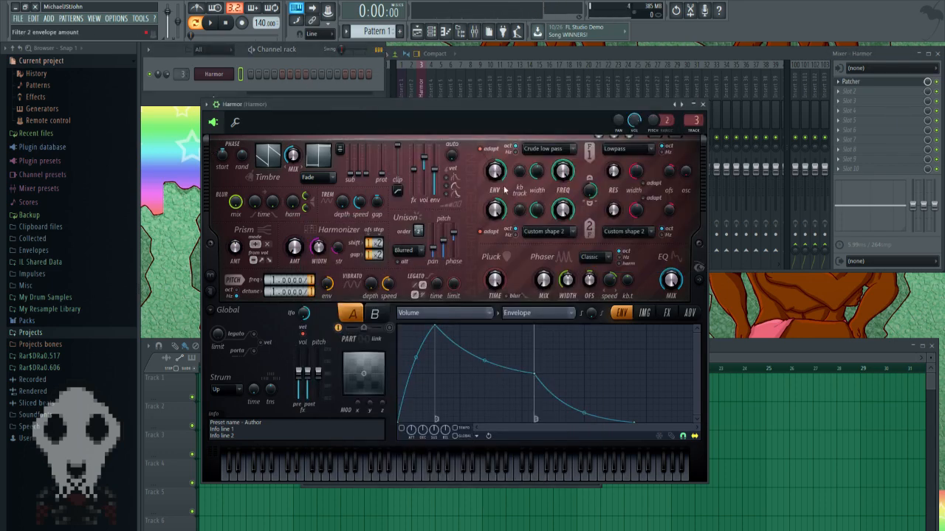
key(b)
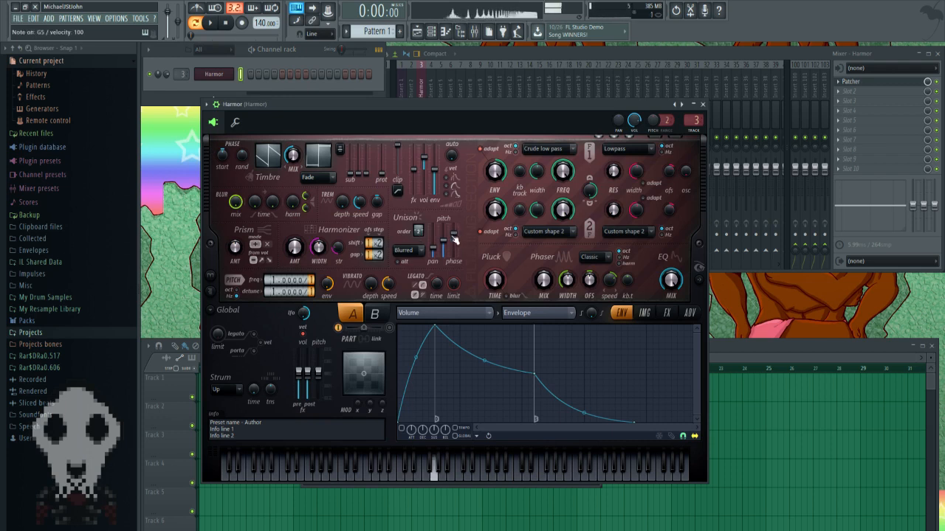
key(b)
key(b)
key(c)
key(x)
key(c)
key(b)
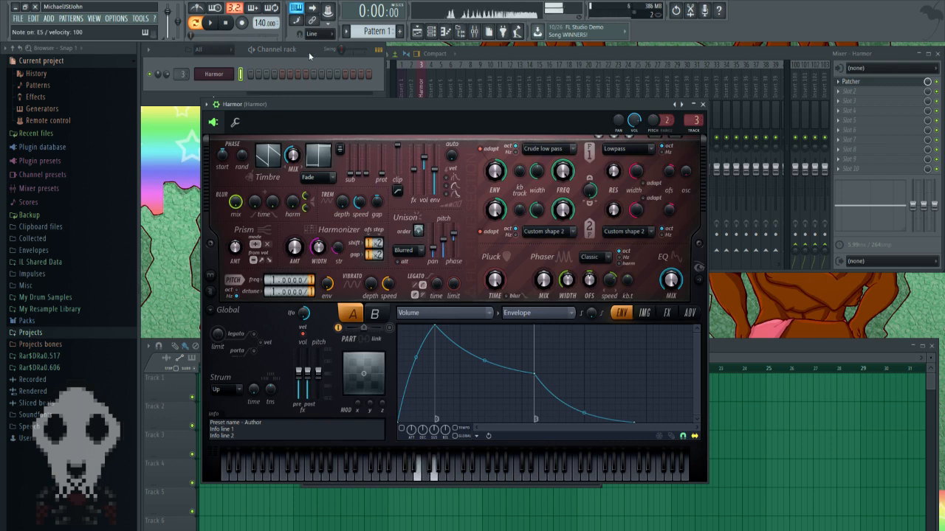
key(c)
key(b)
key(b)
key(c)
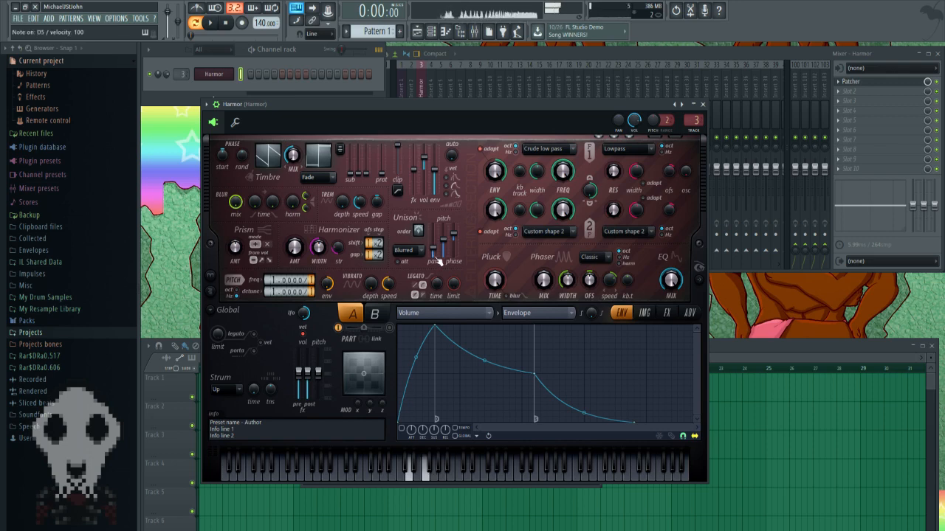
key(x)
key(v)
Fine-tune Harmor's unison pan amount and audition it with a chord
drag(435, 253, 435, 248)
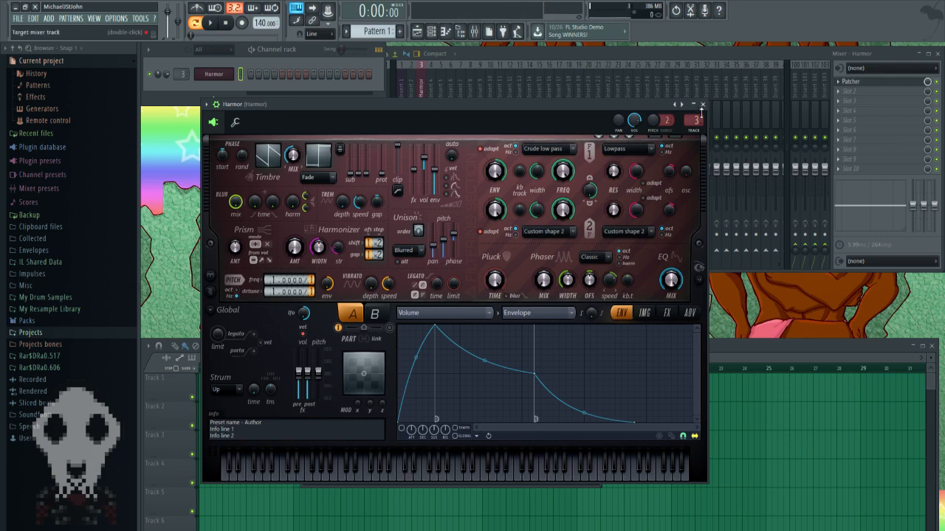
key(x)
key(v)
Reshape Harmor's volume envelope with an instant attack and an earlier sustain point at full level, and audition it
drag(662, 109, 738, 117)
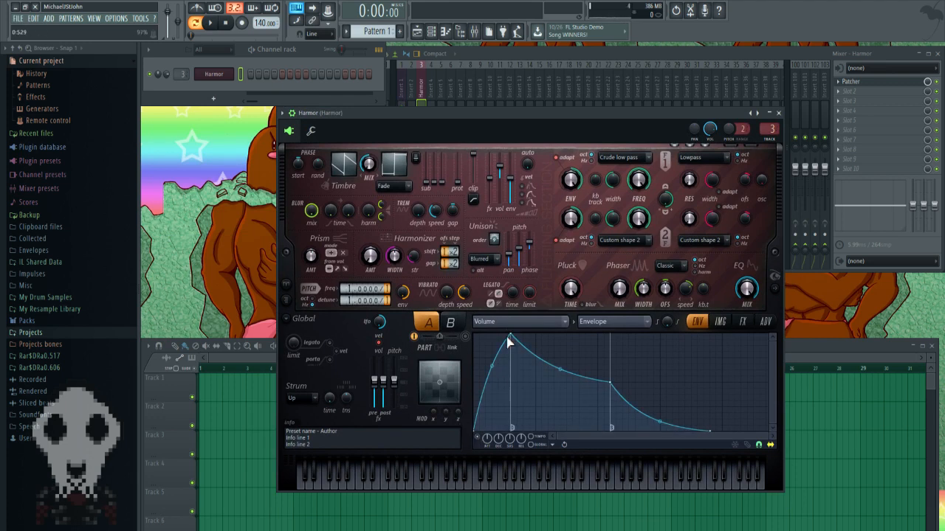
drag(509, 337, 495, 324)
drag(572, 383, 548, 334)
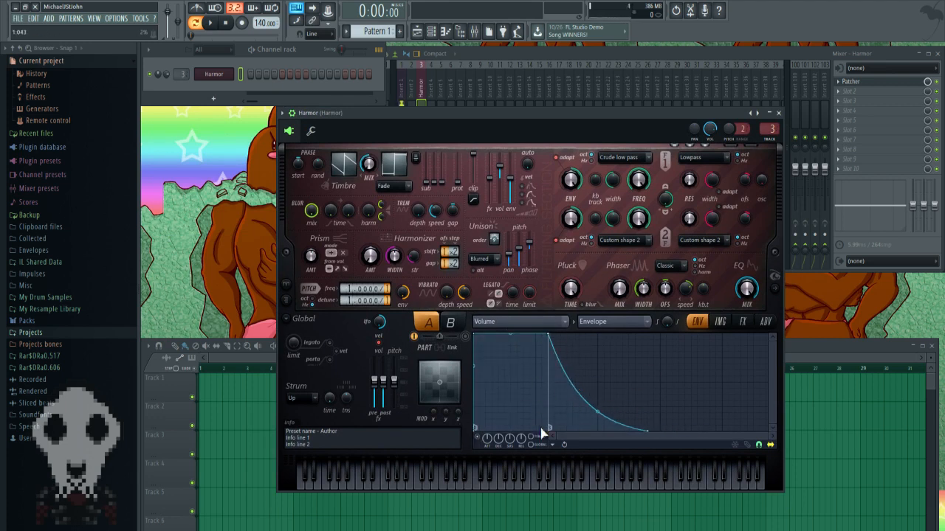
key(x)
key(v)
Shorten the volume envelope's release by moving its end point to about 2:399, and audition it with chords
drag(649, 431, 624, 431)
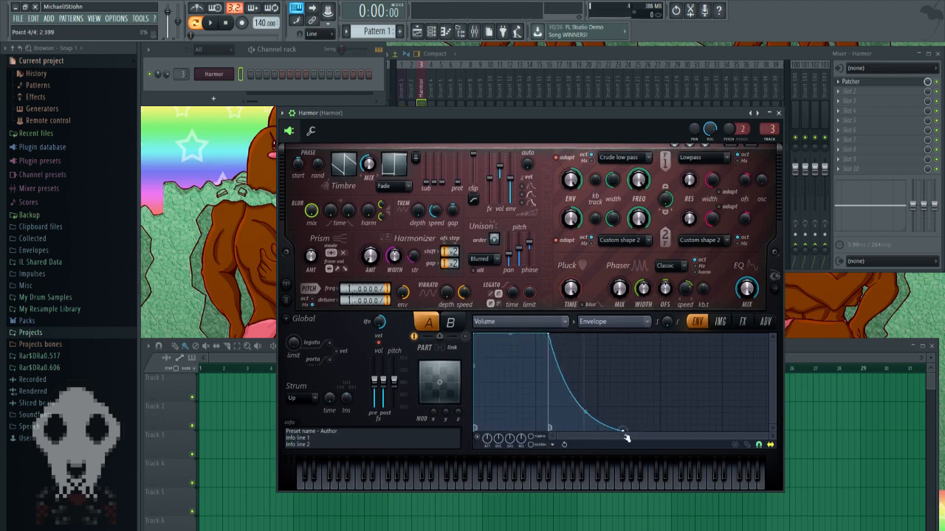
key(x)
key(v)
key(x)
key(v)
key(x)
key(v)
key(c)
key(b)
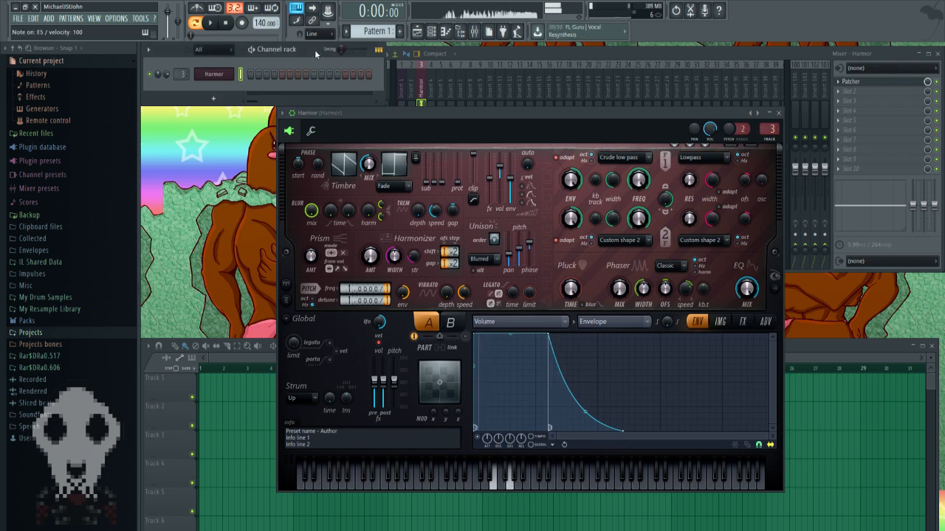
key(v)
key(n)
Move the volume envelope's sustain point earlier and to a lower level, audition a chord and close Harmor
drag(550, 336, 536, 362)
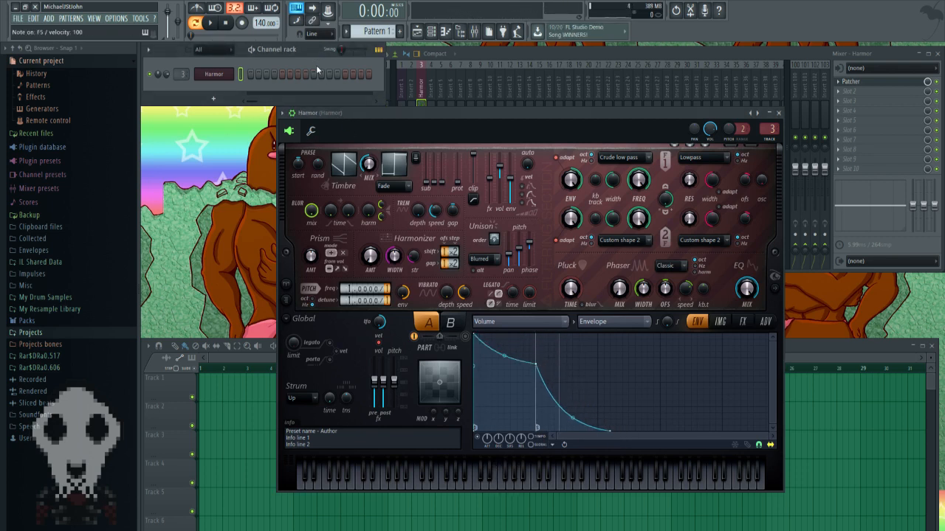
key(x)
key(v)
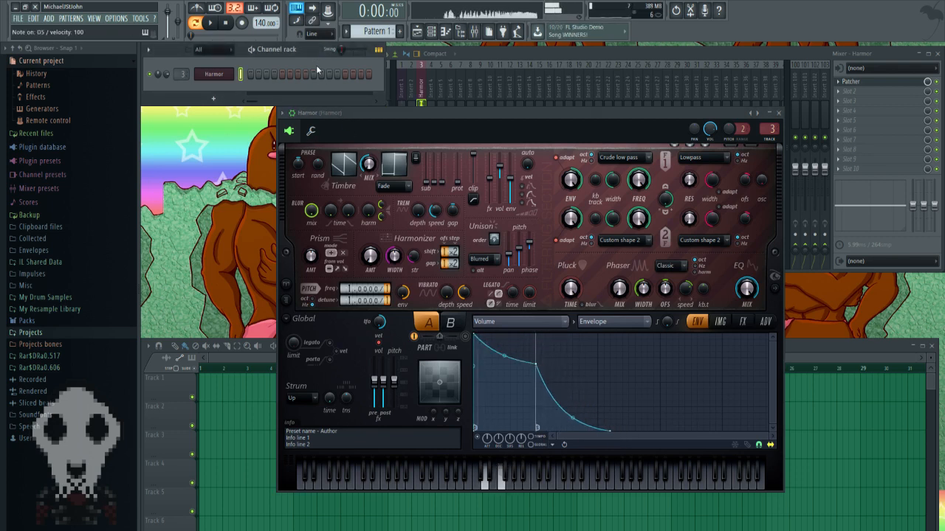
click(780, 116)
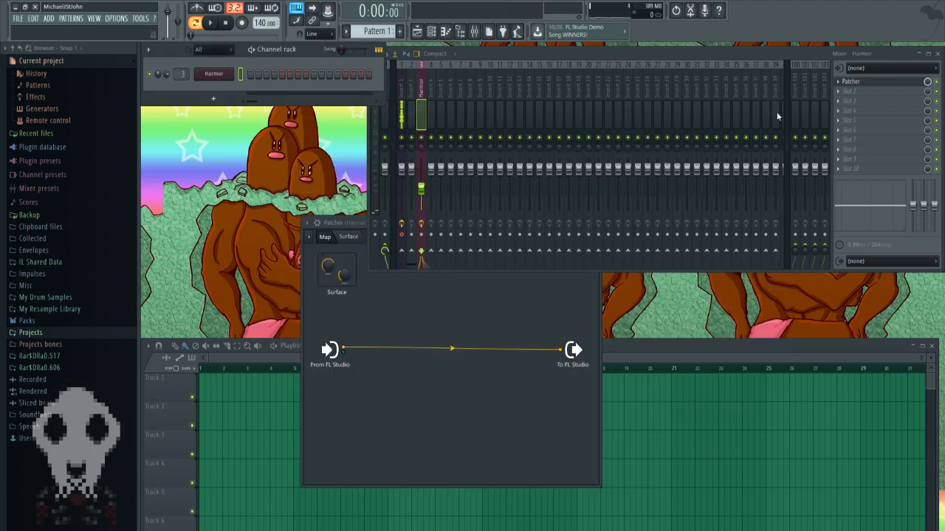
Reposition and widen the Patcher window, spread the input and output nodes apart and move both lower on the map
drag(355, 223, 434, 222)
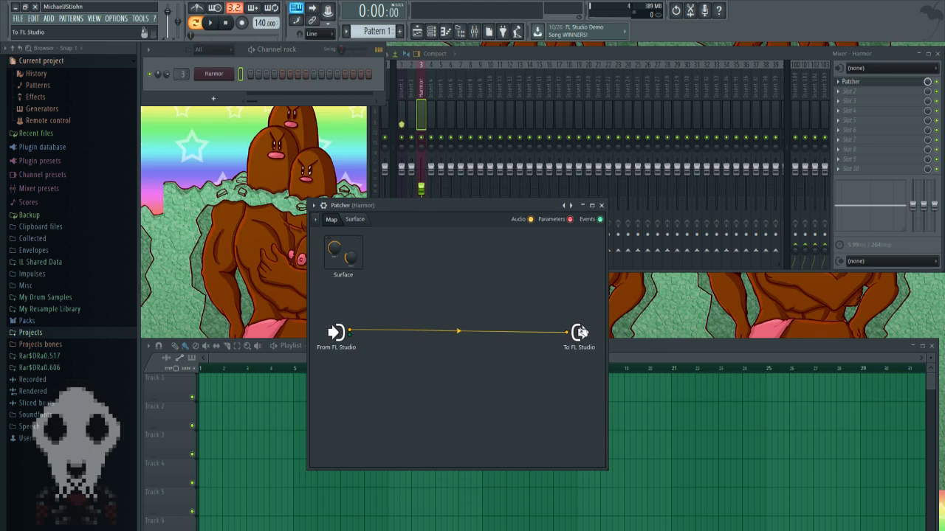
drag(608, 336, 683, 333)
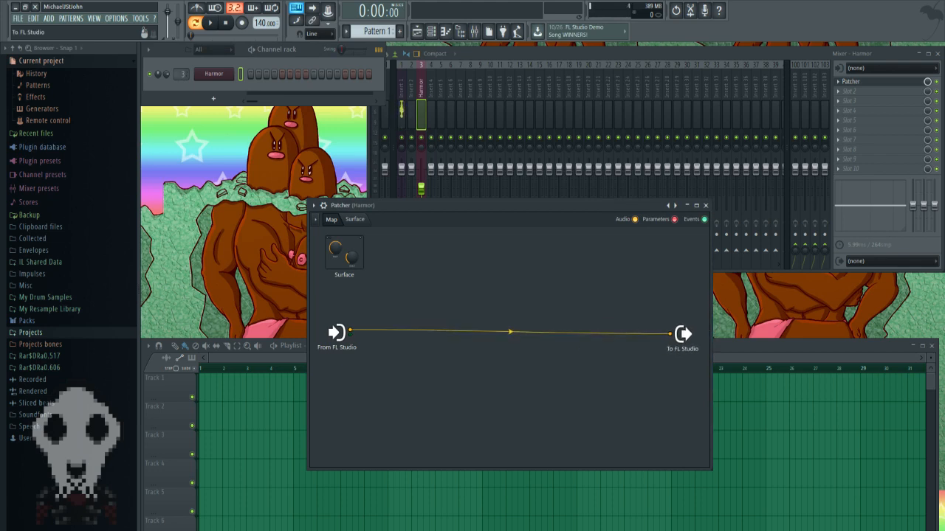
drag(336, 333, 337, 383)
drag(347, 253, 350, 253)
drag(336, 383, 336, 369)
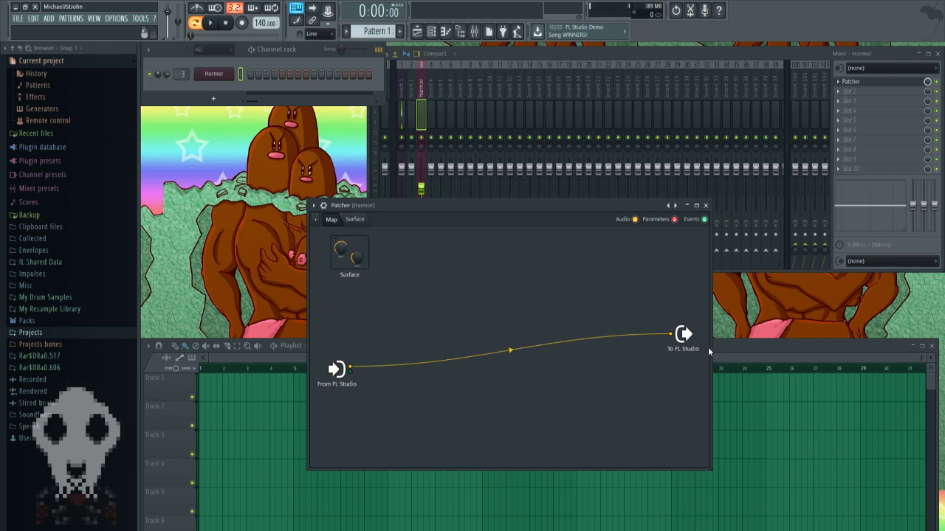
drag(708, 351, 708, 381)
Review Patcher's options for adding plugins and the mixer's routing options for the Harmor track
right_click(500, 310)
mouse_move(511, 325)
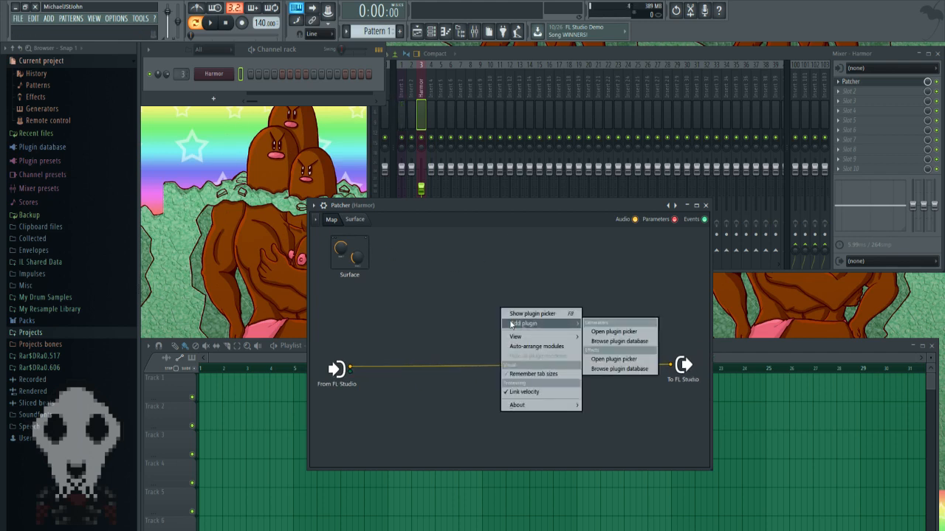
click(431, 305)
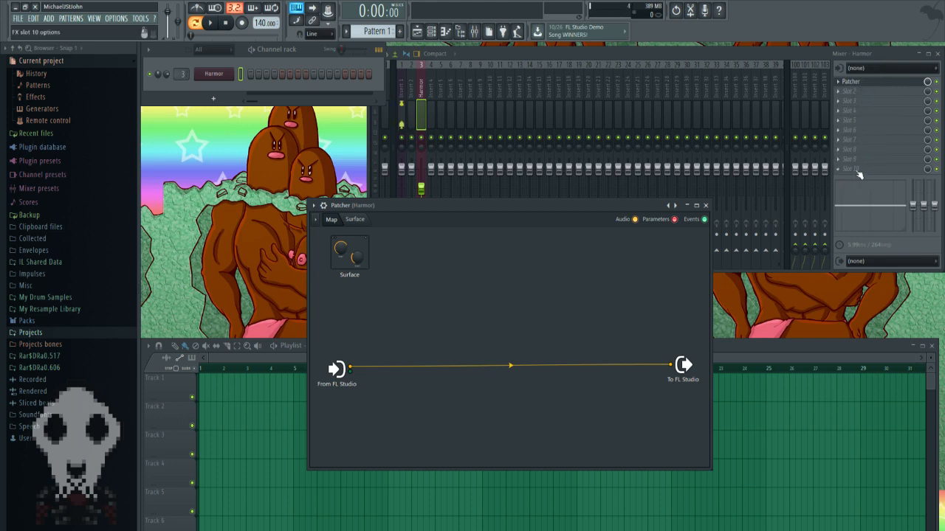
click(423, 89)
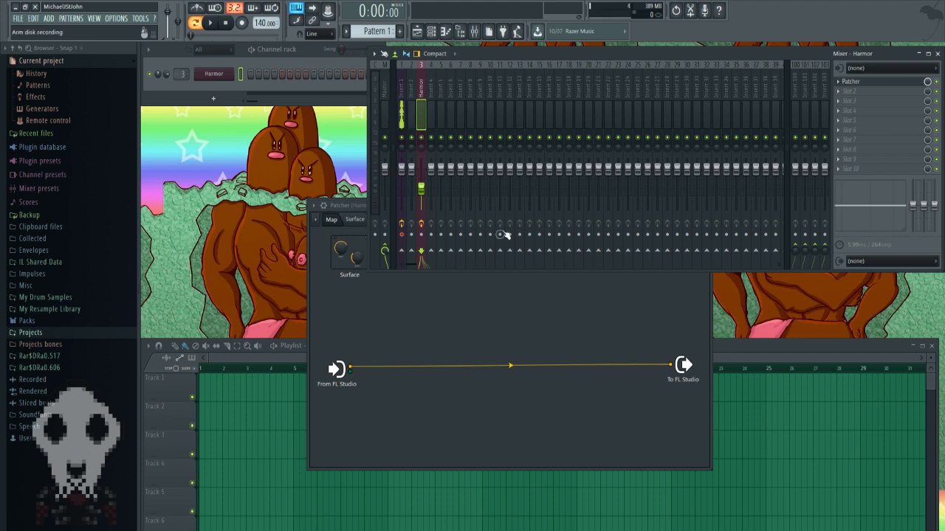
right_click(490, 251)
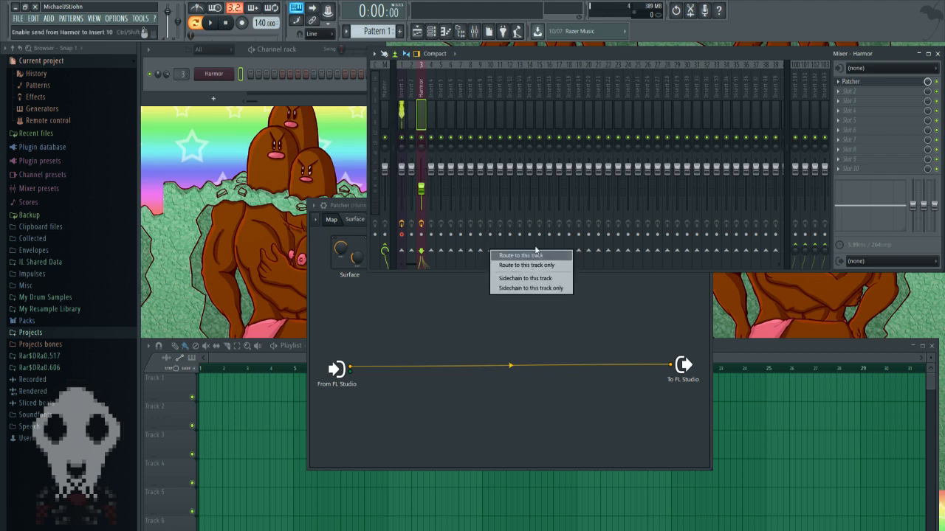
click(427, 70)
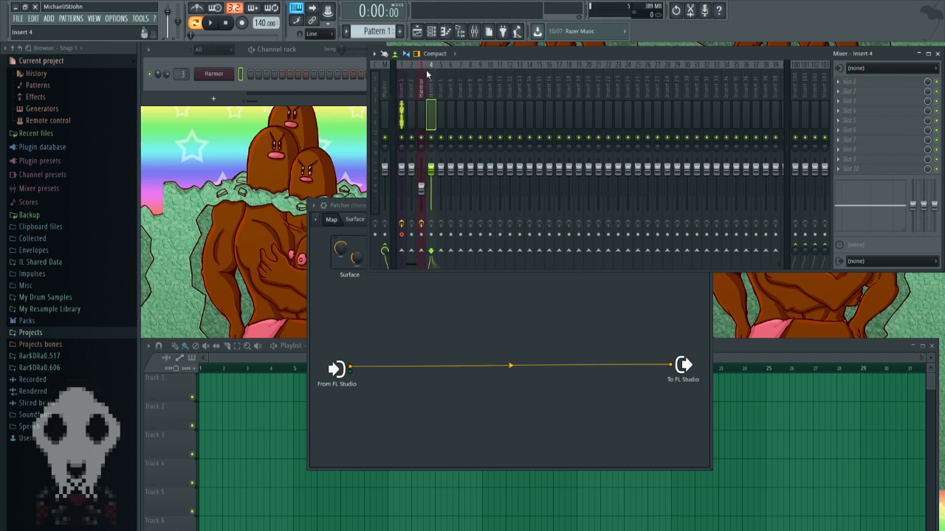
click(424, 70)
click(421, 323)
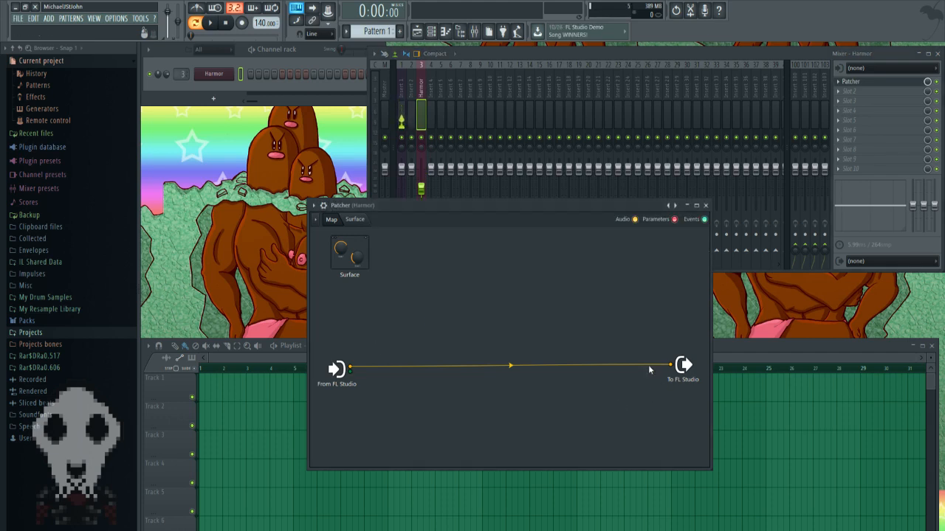
right_click(429, 326)
mouse_move(463, 344)
click(373, 342)
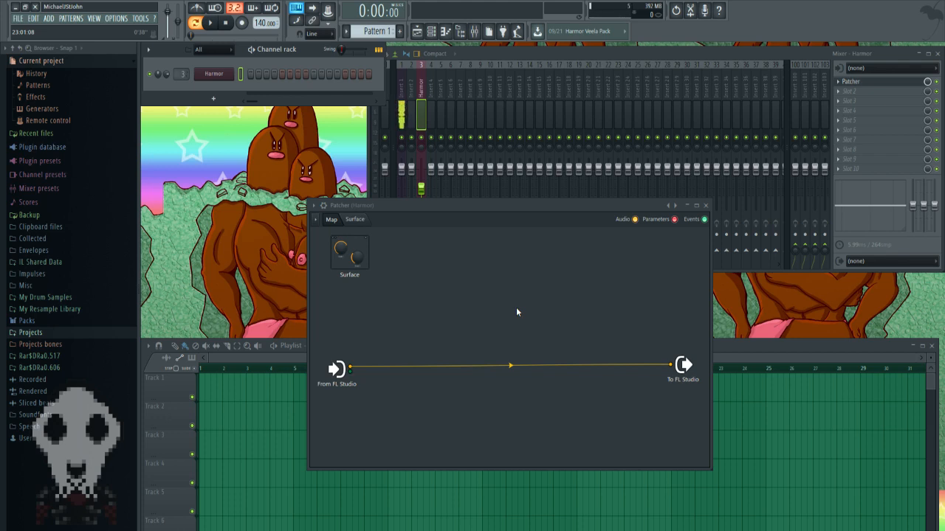
Add Parametric EQ 2 to the Patcher map near the input and feed it the From FL Studio audio
right_click(530, 287)
mouse_move(584, 301)
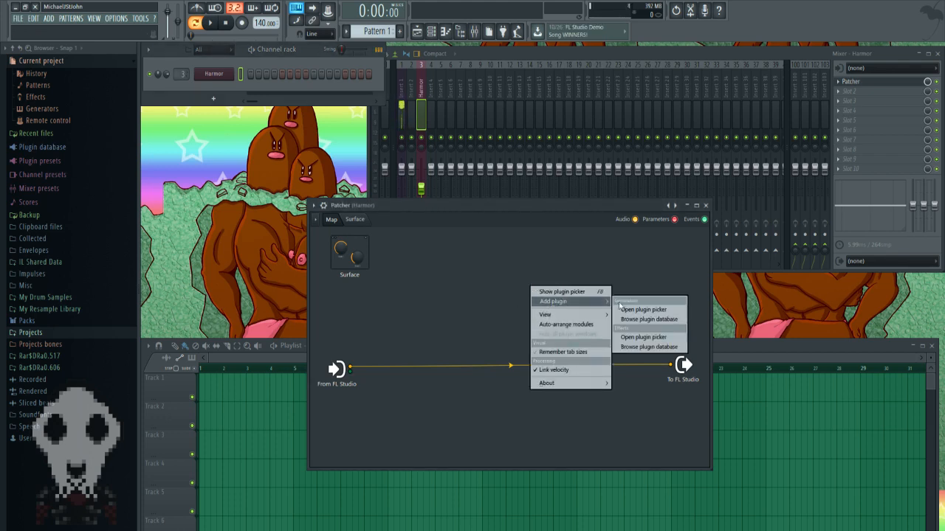
click(575, 292)
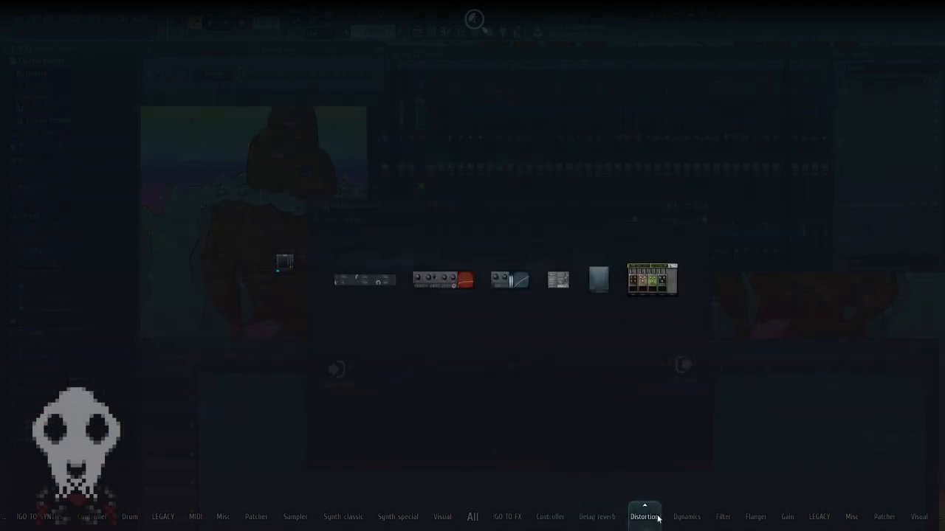
drag(581, 266, 462, 316)
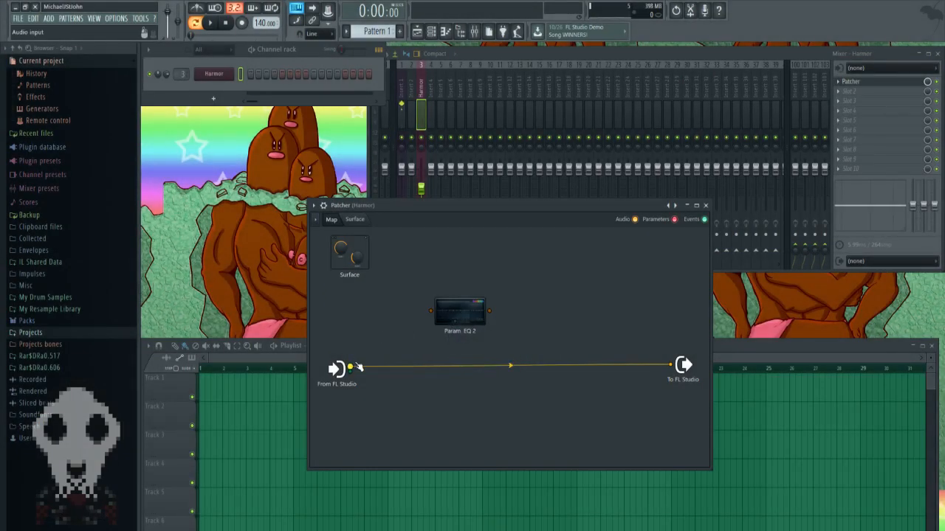
drag(358, 366, 383, 303)
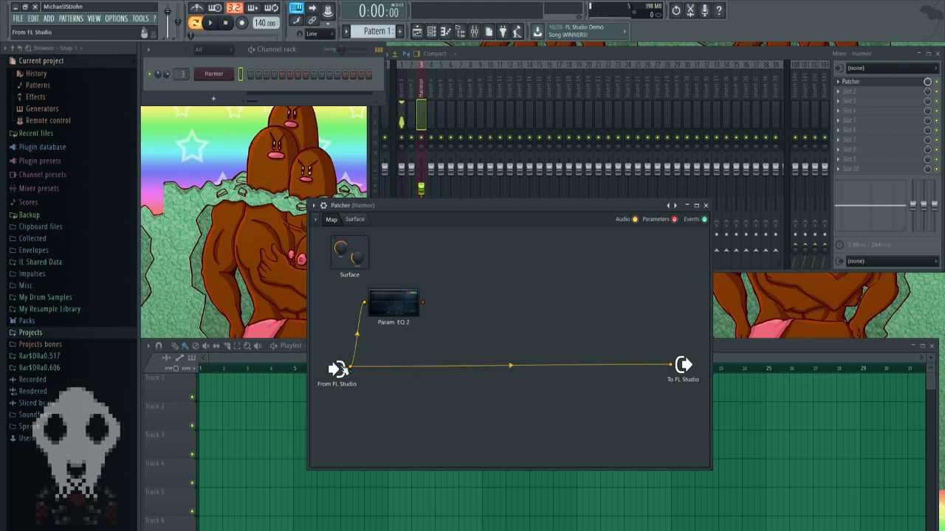
Link the From FL Studio audio directly to To FL Studio and move the input node lower on the Patcher map
drag(351, 368, 670, 365)
drag(337, 369, 346, 431)
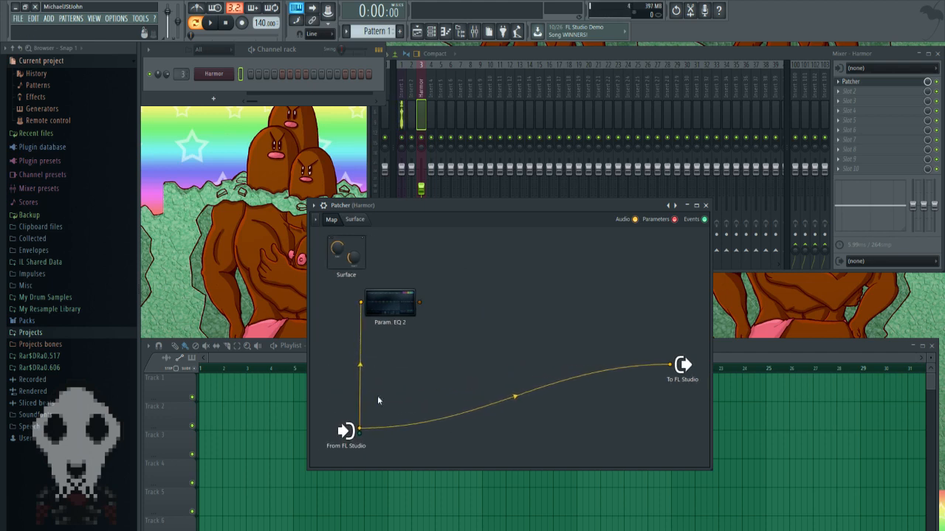
Make a low cut with band 1 of Parametric EQ 2 near 110 Hz and set its order to Steep 8
double_click(397, 308)
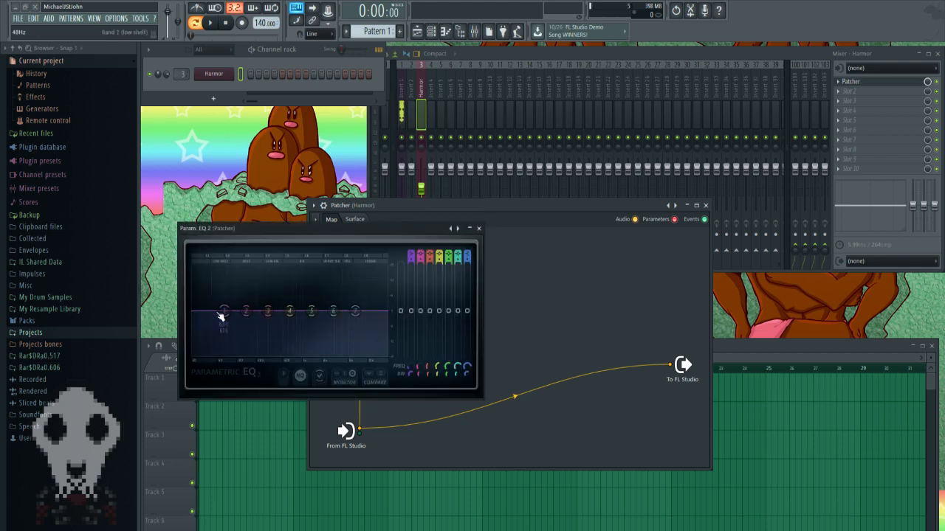
click(265, 349)
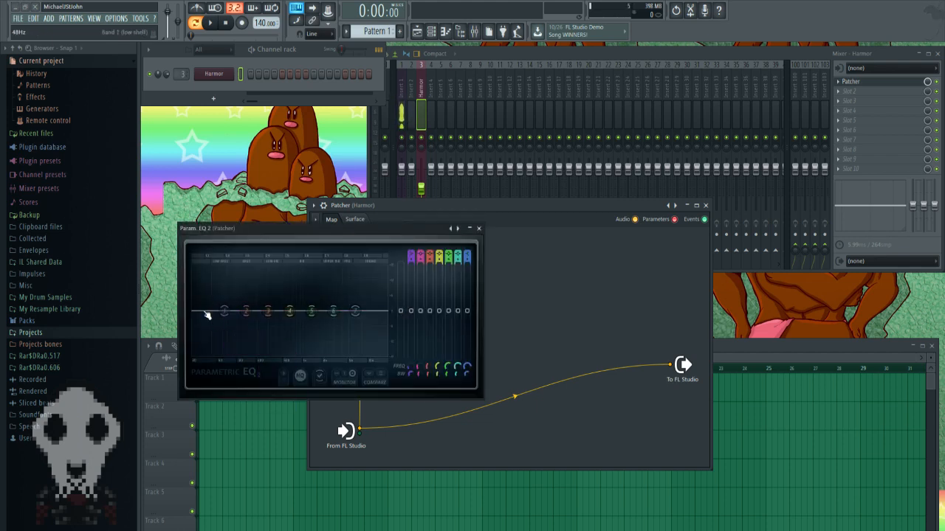
drag(224, 311, 239, 354)
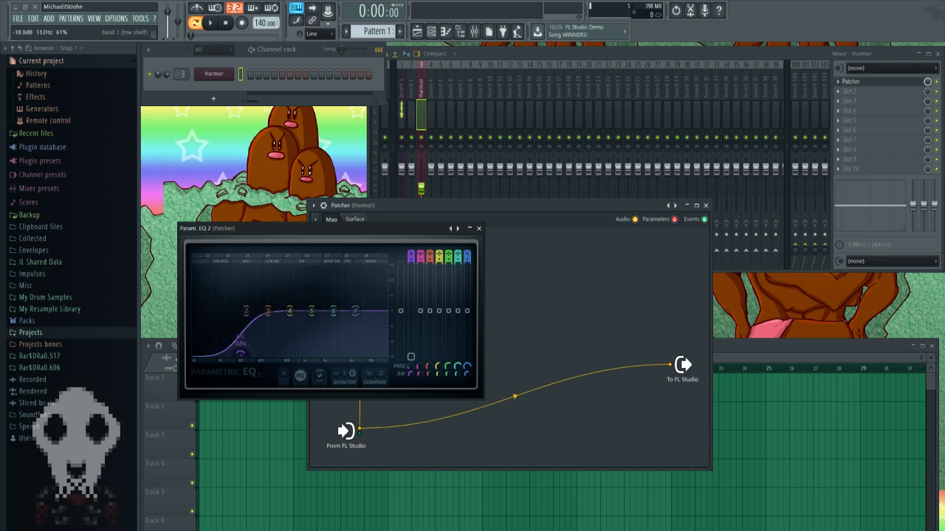
right_click(243, 354)
click(279, 393)
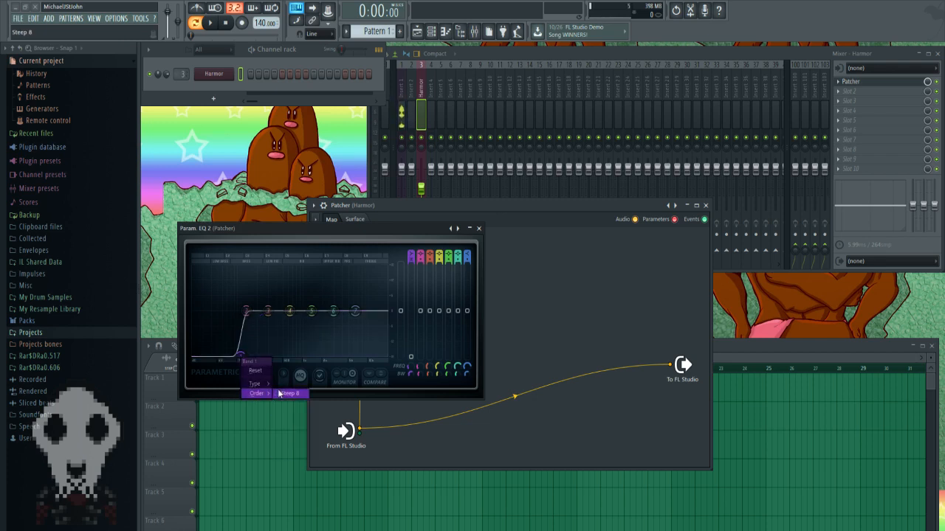
drag(245, 359, 235, 354)
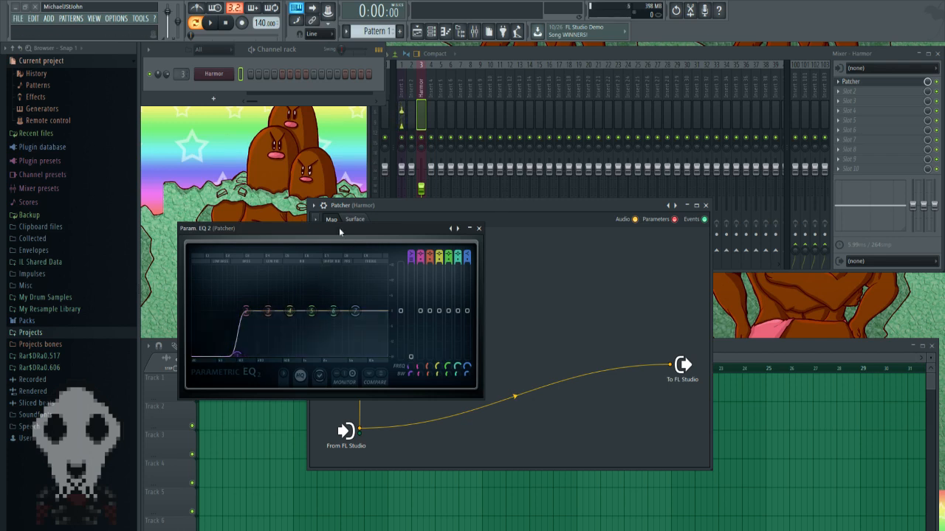
Move the EQ window off the map, connect the EQ's output to To FL Studio and lower the direct link's level
drag(362, 229, 694, 241)
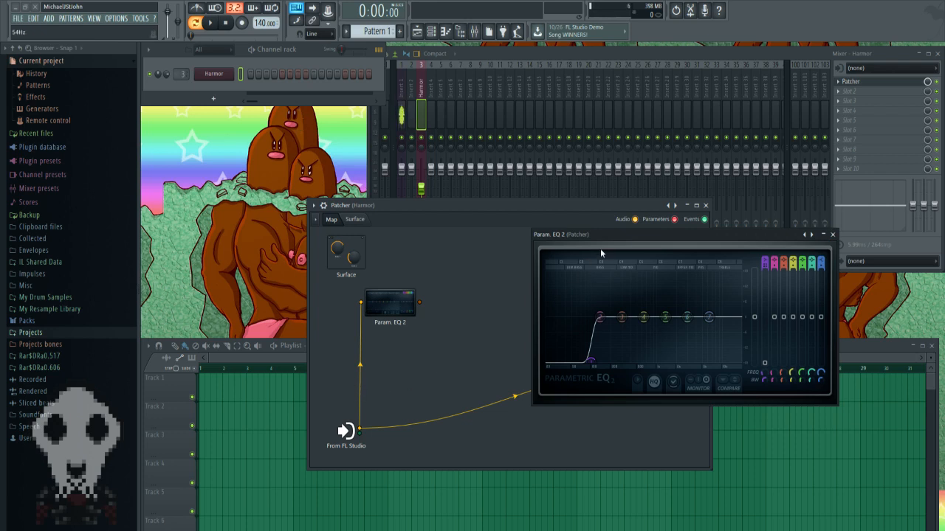
drag(602, 236, 486, 495)
drag(420, 302, 668, 363)
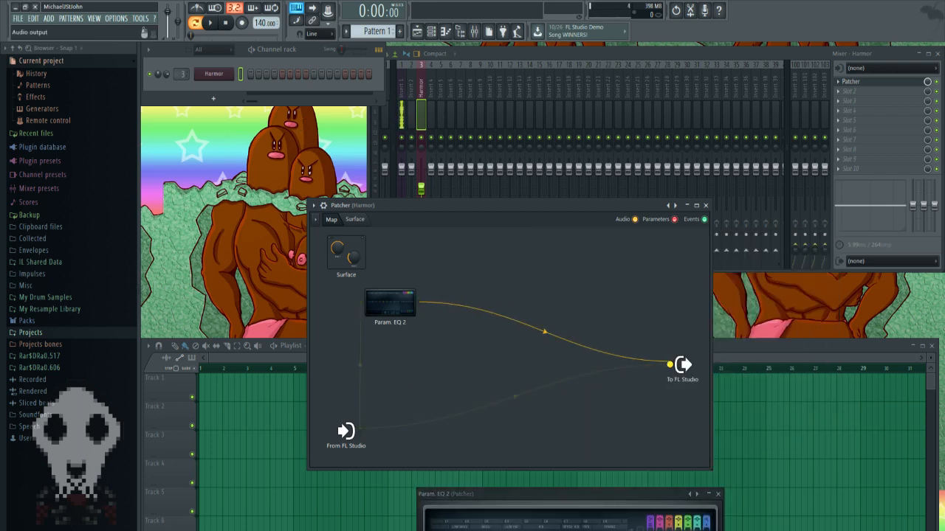
click(517, 396)
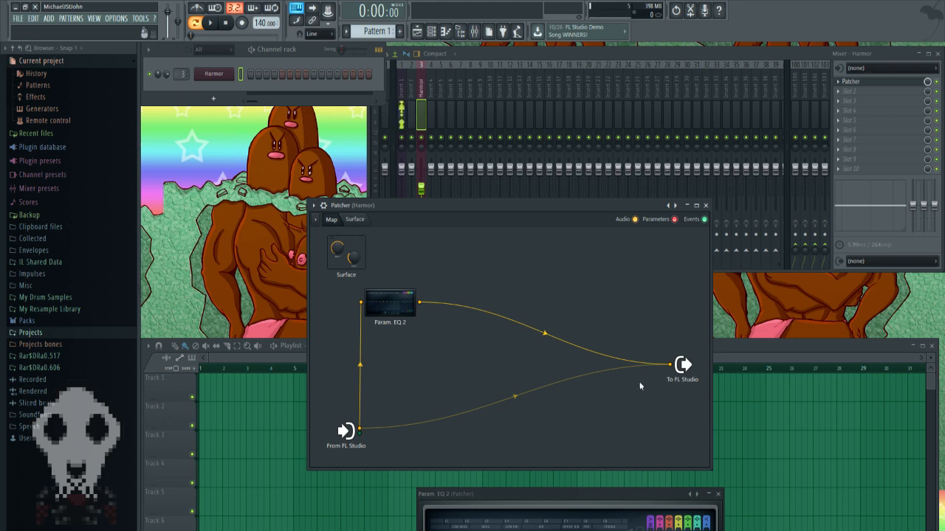
Audition the Harmor sound through the patch with the Parametric EQ 2 window placed over the map
click(309, 56)
key(c)
key(c)
key(c)
drag(518, 492, 437, 270)
click(311, 58)
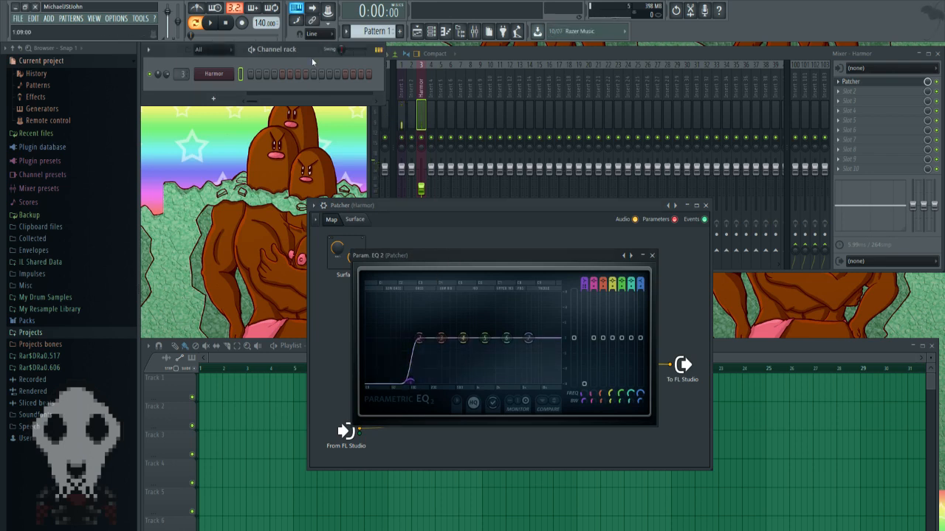
key(c)
Shift band 1 of the EQ to a slightly higher frequency, change its type to Low pass and raise it to the centre line
drag(411, 381, 416, 382)
right_click(416, 385)
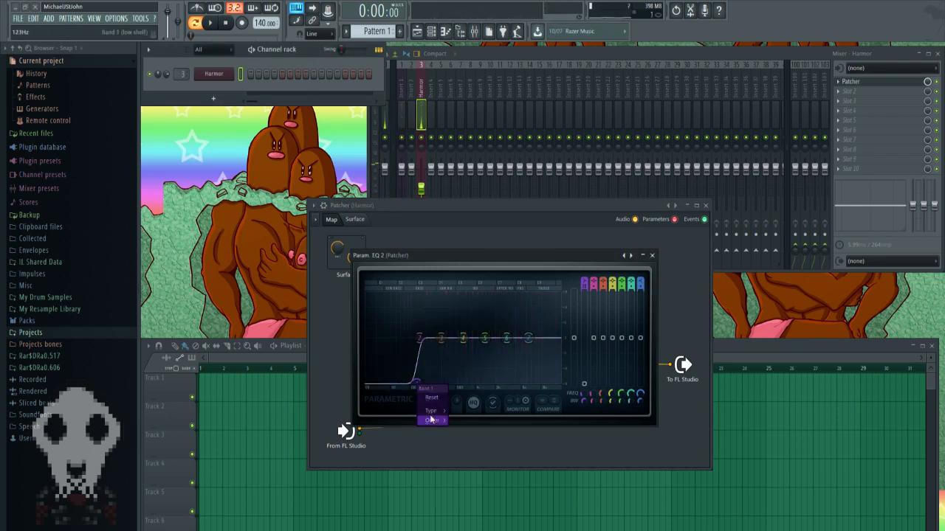
mouse_move(447, 420)
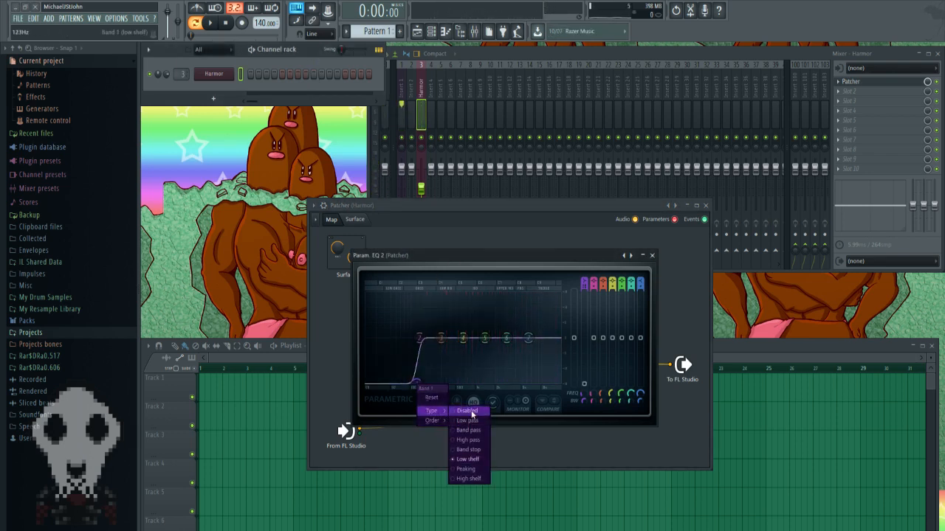
click(467, 420)
drag(416, 384, 415, 341)
right_click(414, 340)
drag(441, 255, 477, 311)
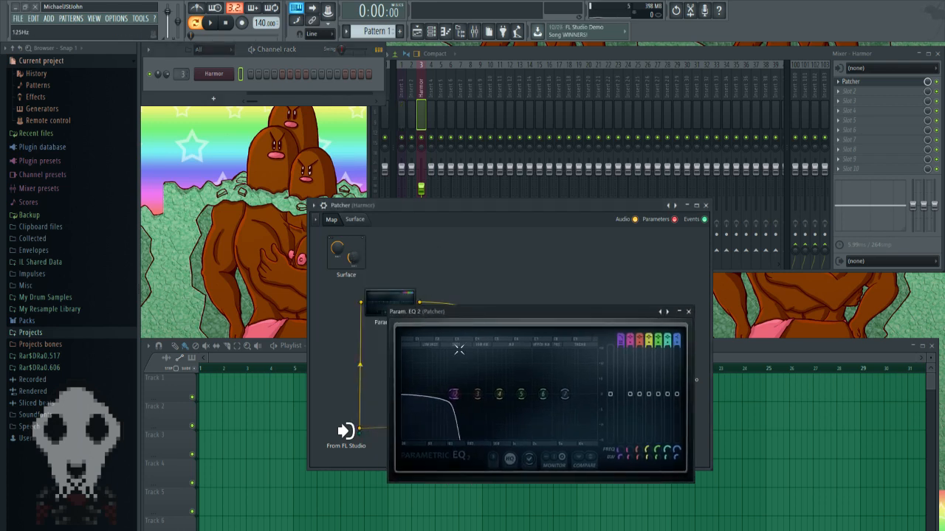
Try the Low shelf, High shelf and Peaking types on band 1 of the EQ, one after another
right_click(451, 392)
mouse_move(468, 421)
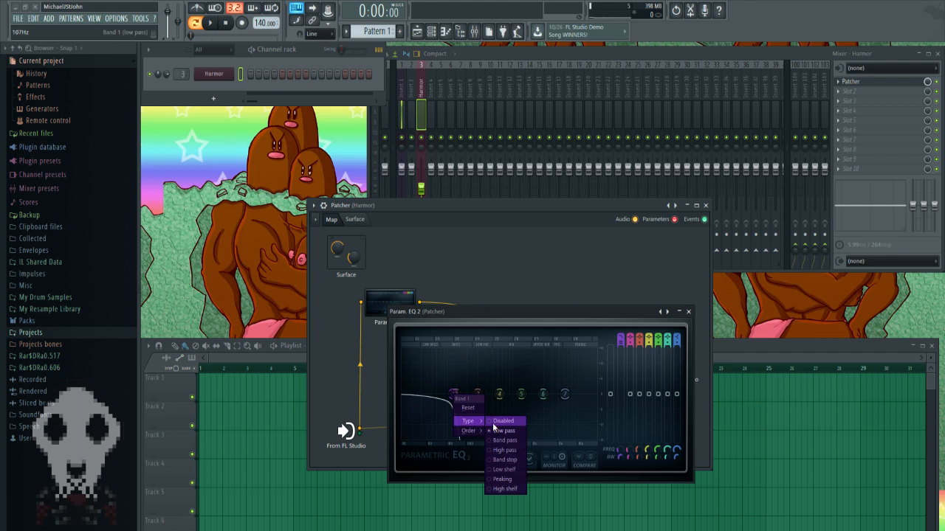
click(517, 469)
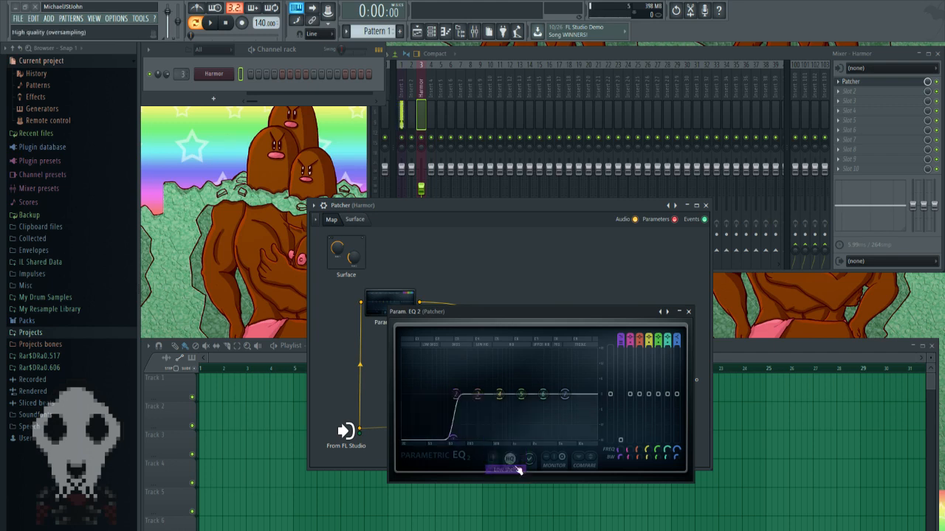
right_click(454, 440)
mouse_move(473, 470)
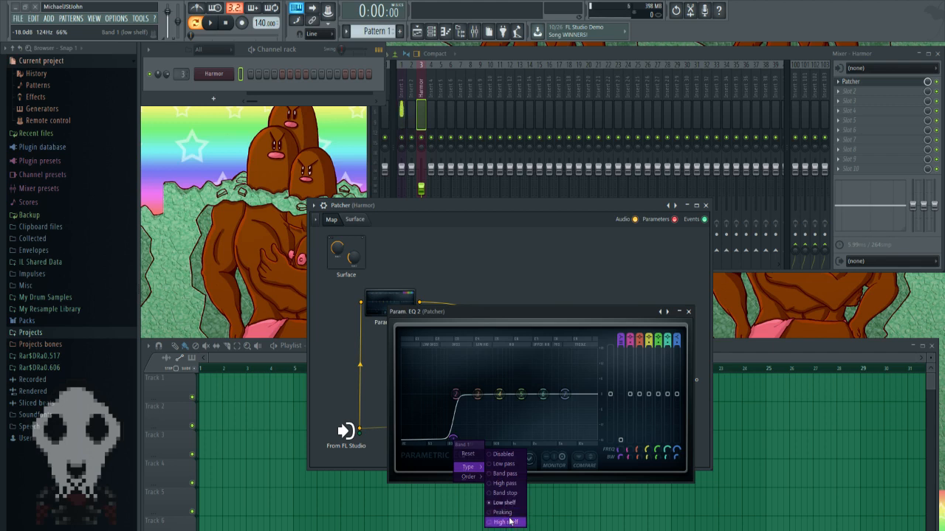
click(505, 522)
right_click(458, 434)
mouse_move(474, 465)
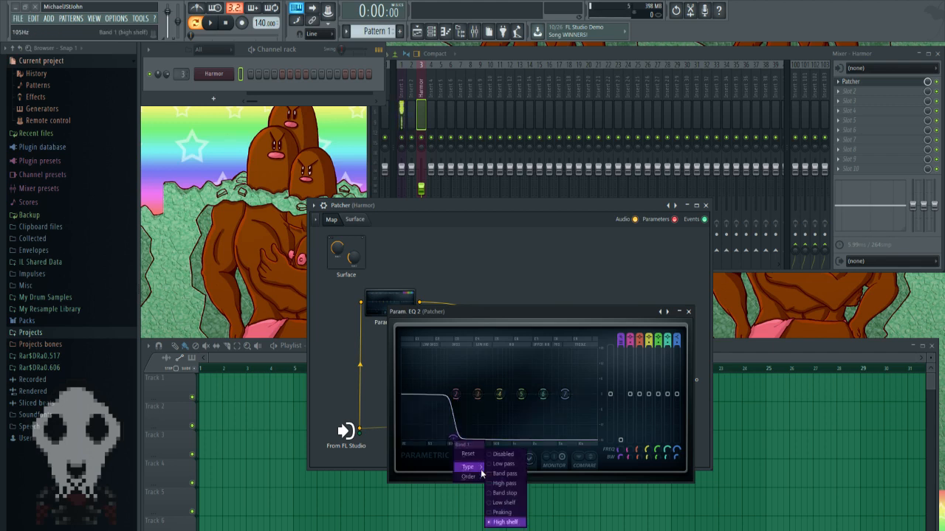
click(504, 513)
Reset band 1 of the EQ and pull it down to about -15.6 dB at 97 Hz
right_click(453, 438)
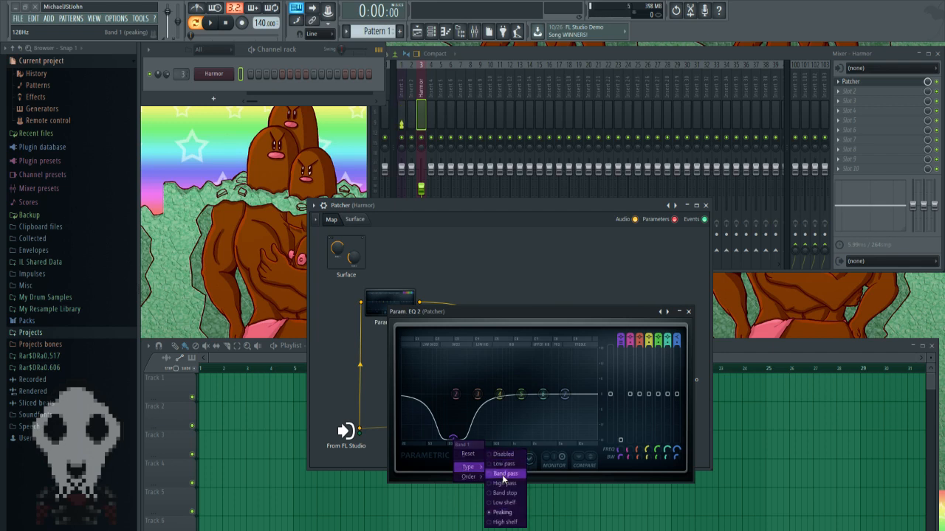
click(462, 453)
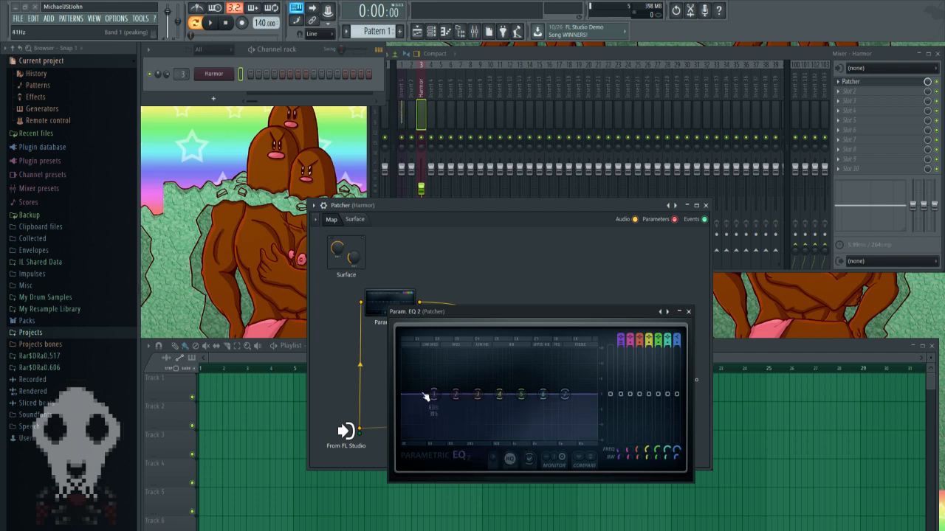
drag(433, 395, 447, 434)
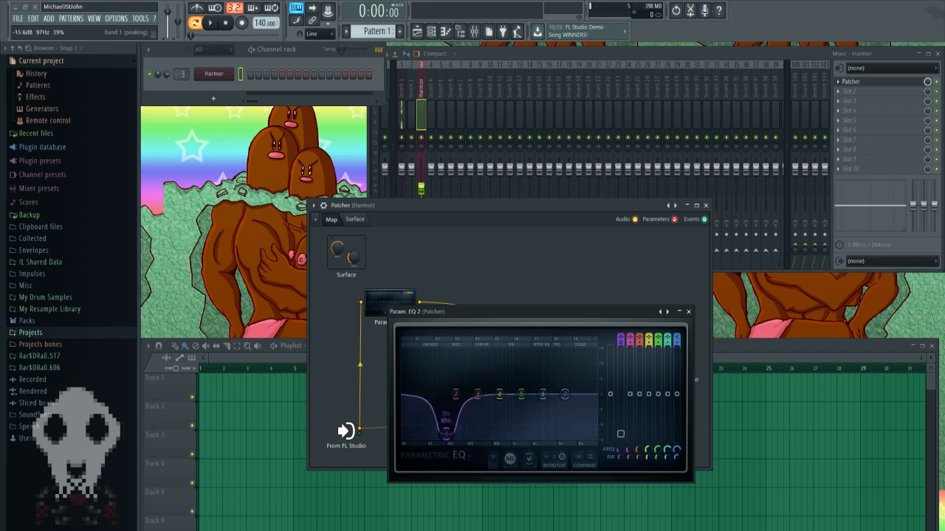
Replace Parametric EQ 2 with a fresh copy from the Filter plugins, feed it the From FL Studio audio and place it above the input
right_click(382, 293)
click(399, 329)
right_click(400, 289)
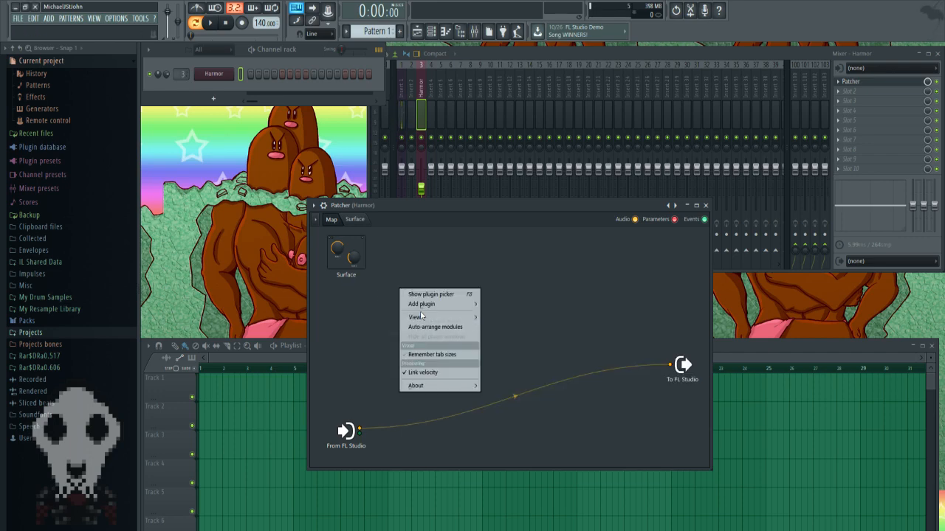
click(432, 295)
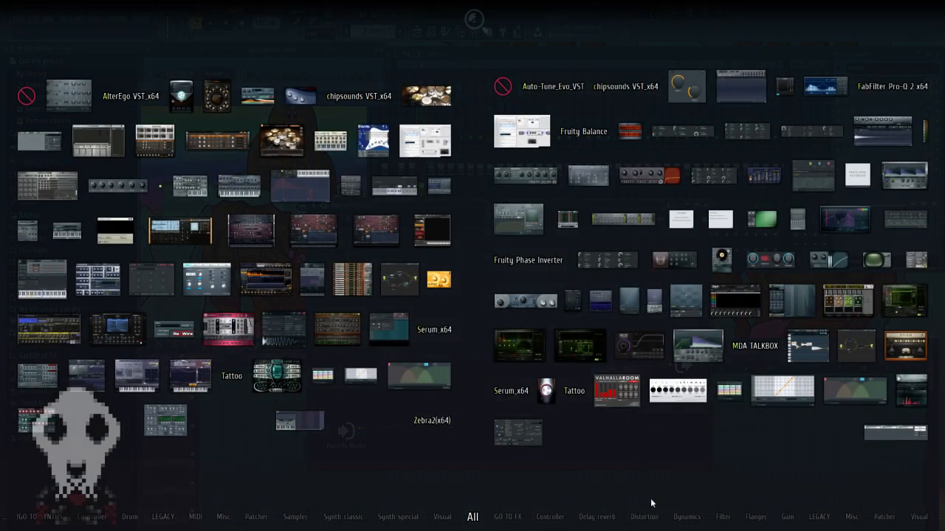
mouse_move(687, 516)
mouse_move(723, 516)
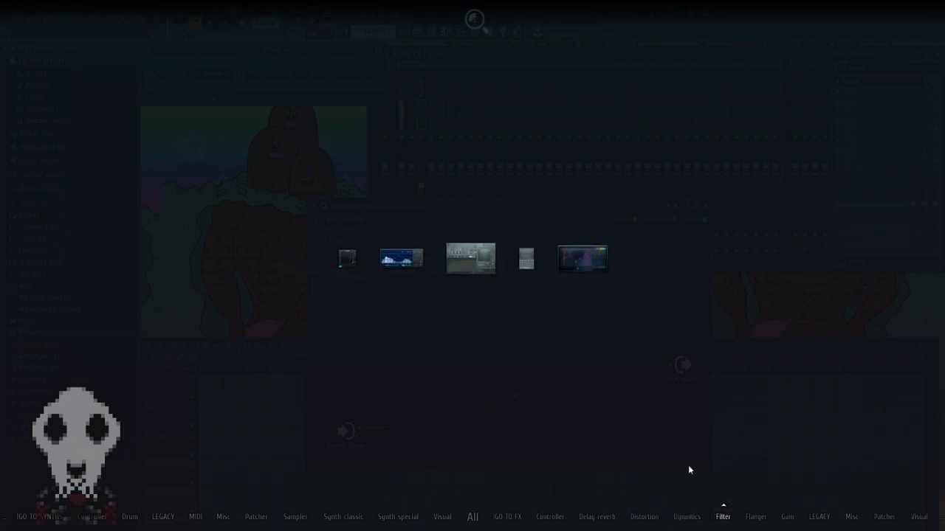
click(582, 258)
drag(360, 429, 408, 310)
drag(426, 311, 379, 334)
Cut the lows with band 1 of the new Parametric EQ 2 and connect its audio output to To FL Studio
double_click(379, 333)
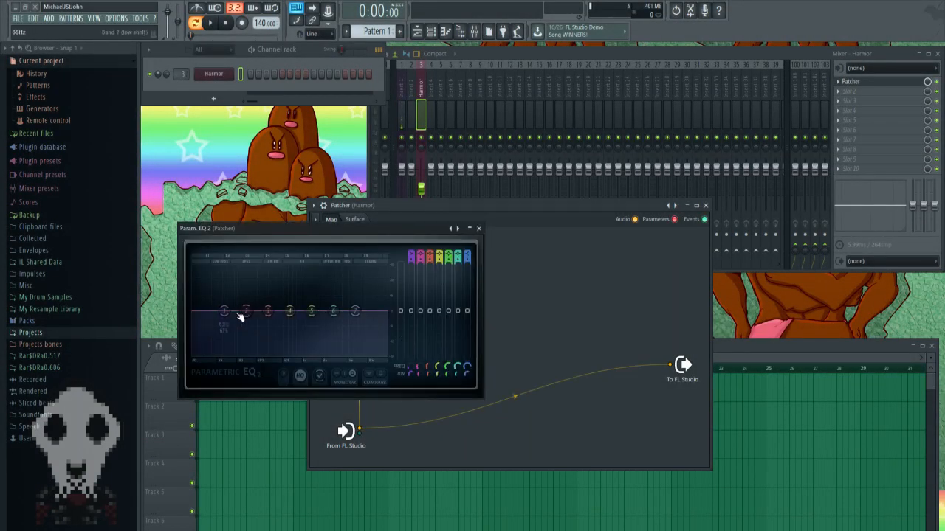
drag(224, 311, 258, 354)
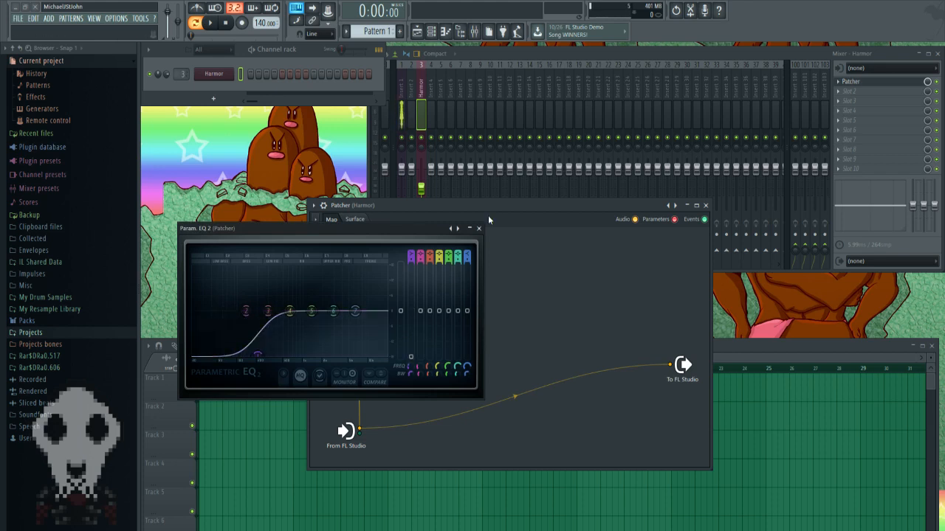
click(478, 229)
drag(417, 332, 672, 364)
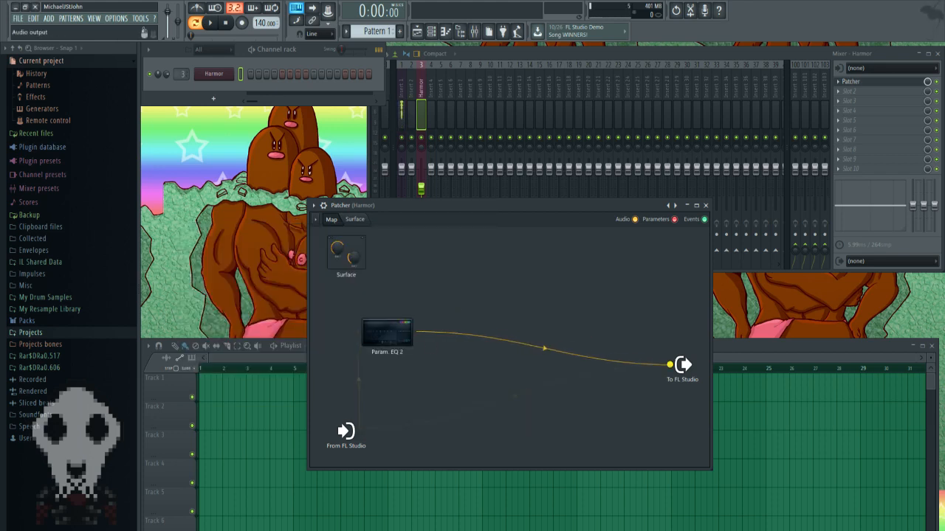
Audition the Harmor sound through the parallel direct and EQ paths with single notes
click(304, 51)
key(v)
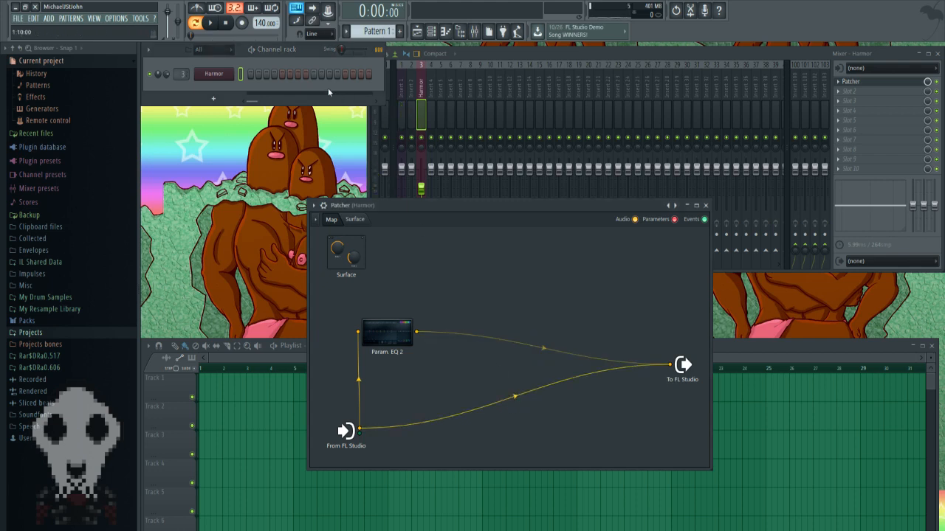
click(307, 59)
key(v)
key(v)
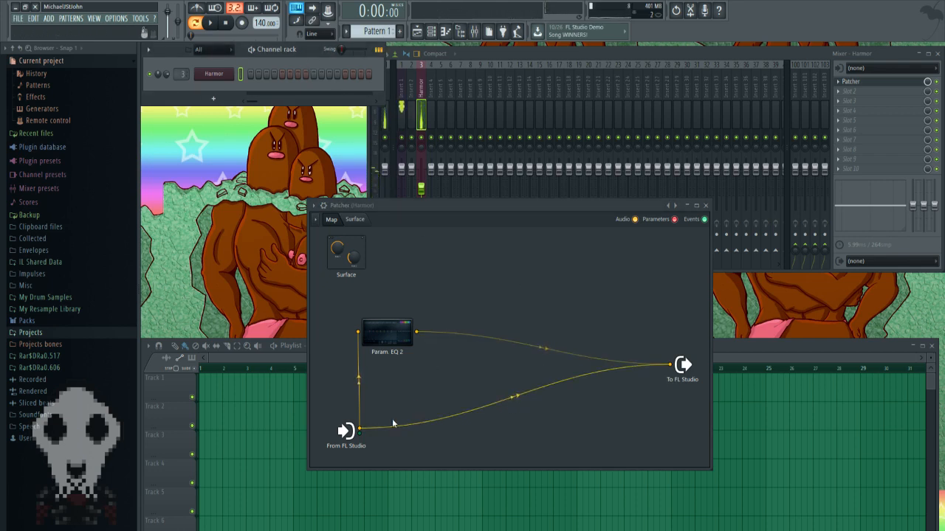
Dip bands 4 and 5 of Parametric EQ 2, boost band 6 in the highs, audition the curve and close the EQ
double_click(407, 334)
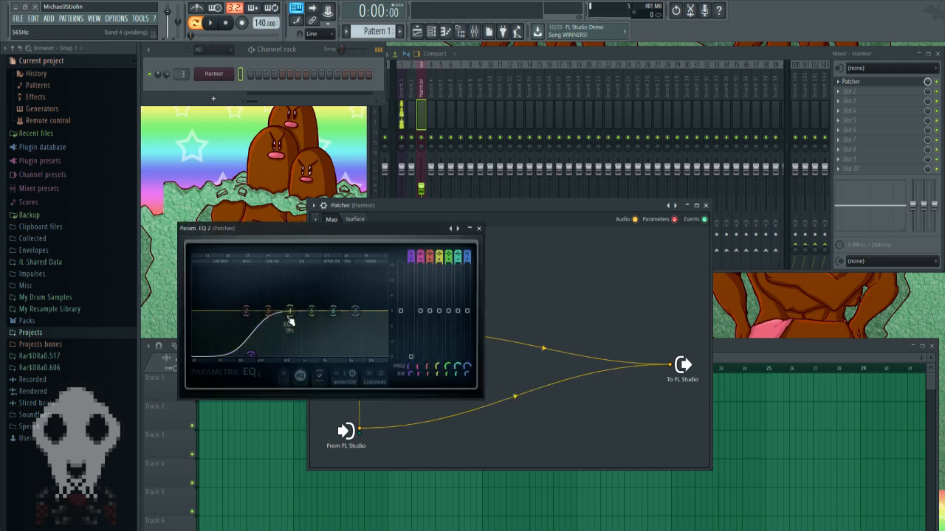
drag(290, 311, 346, 302)
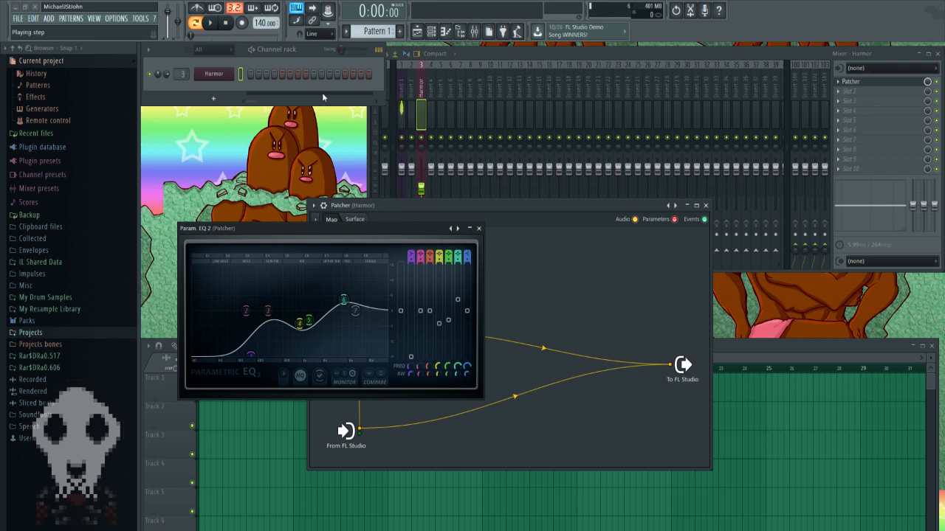
click(314, 52)
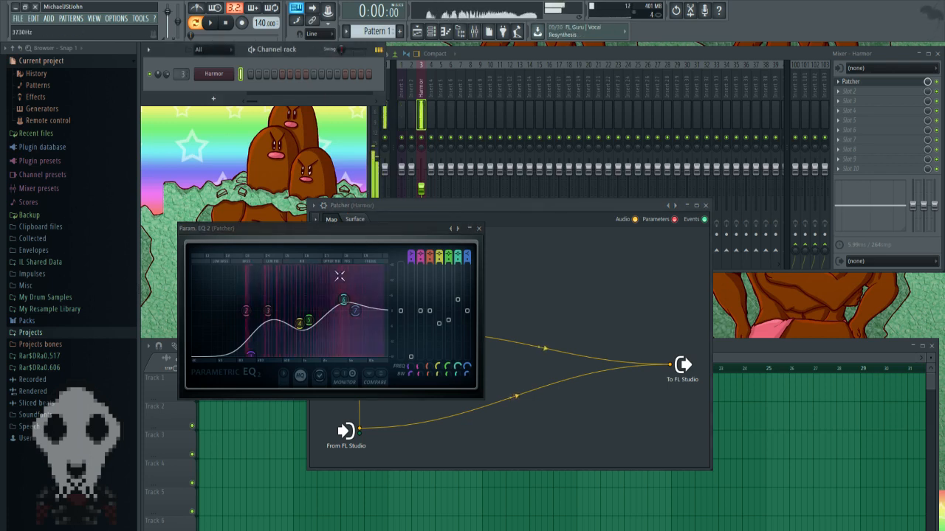
drag(347, 301, 349, 304)
click(479, 228)
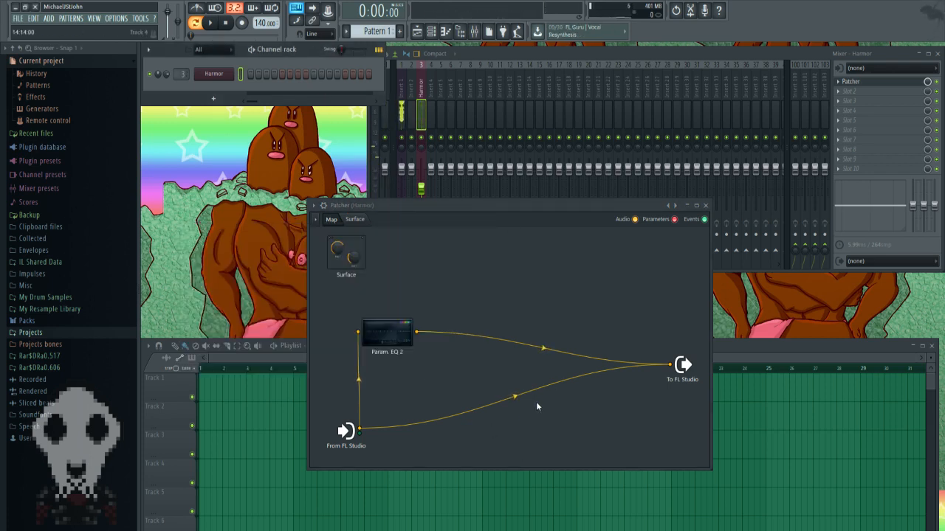
Move To FL Studio lower on the map and feed it only from the direct input link, unlinking the EQ's output
drag(683, 365, 650, 384)
drag(358, 427, 671, 396)
right_click(505, 359)
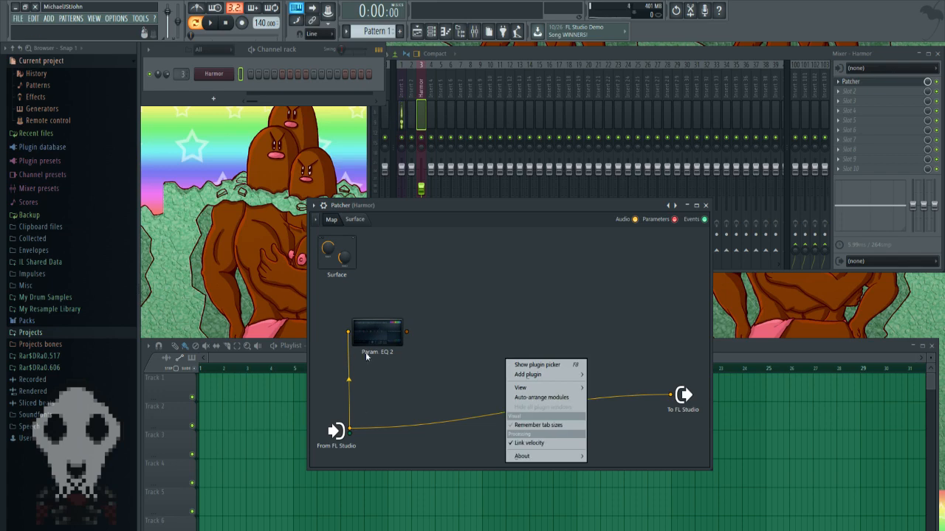
click(437, 338)
right_click(438, 338)
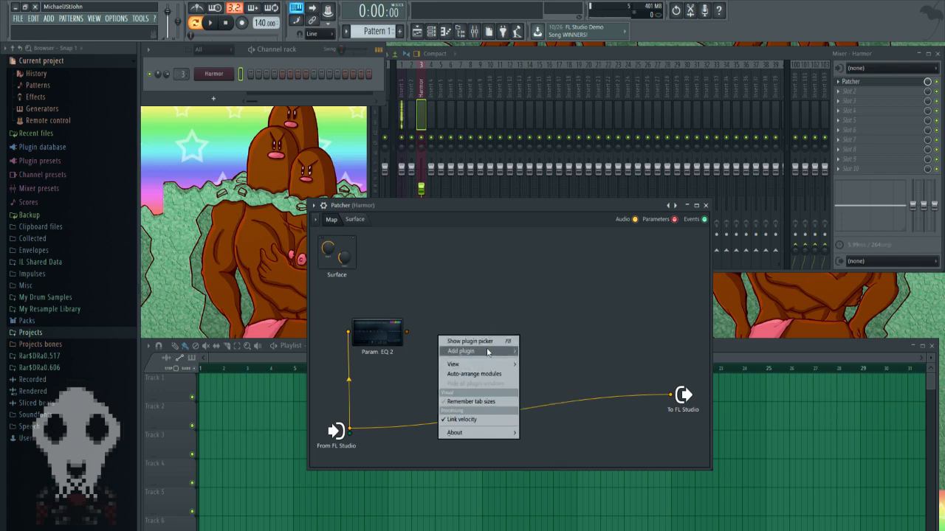
mouse_move(491, 351)
click(536, 358)
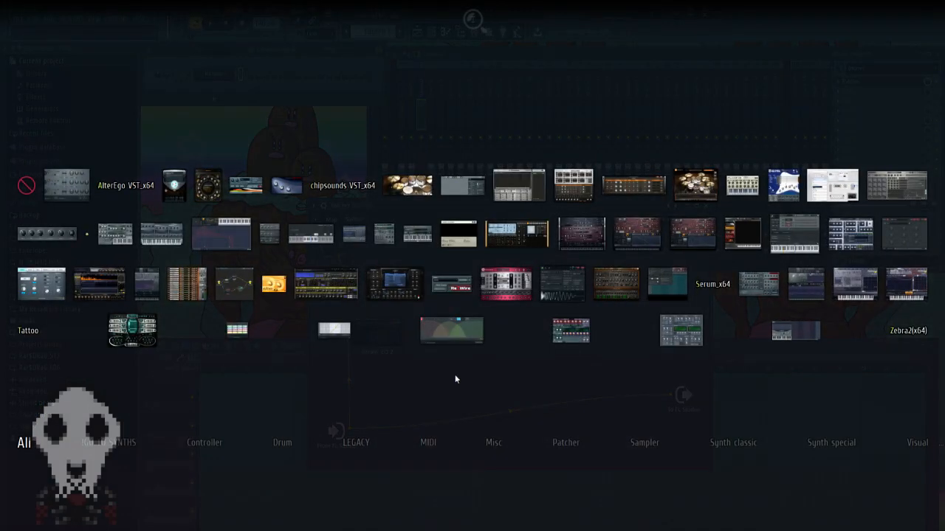
click(515, 277)
Add a Fruity Chorus from the Flanger effects category to the map, beyond Parametric EQ 2
right_click(508, 292)
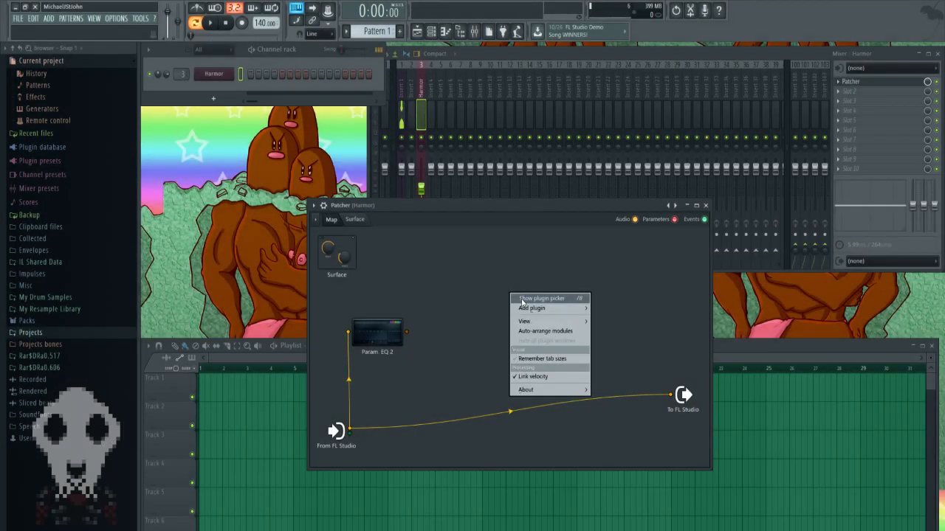
click(525, 300)
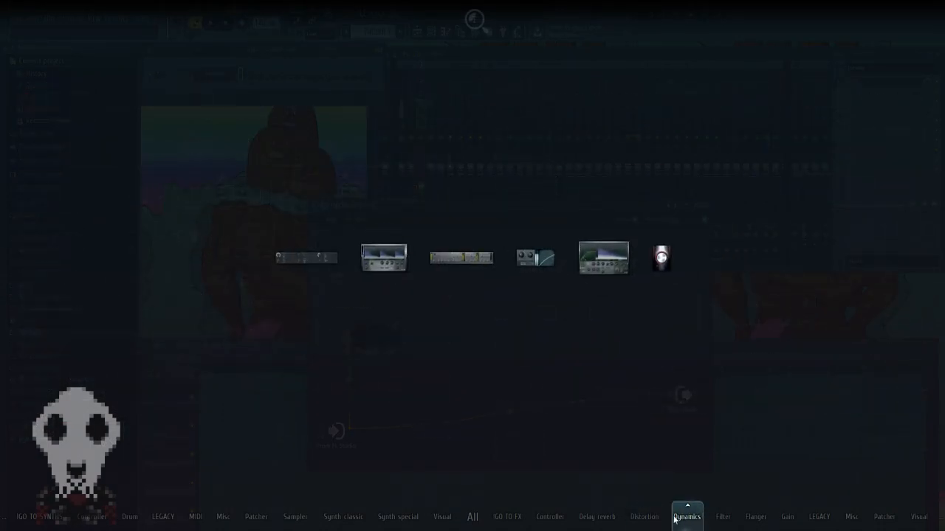
mouse_move(660, 519)
mouse_move(694, 519)
mouse_move(756, 515)
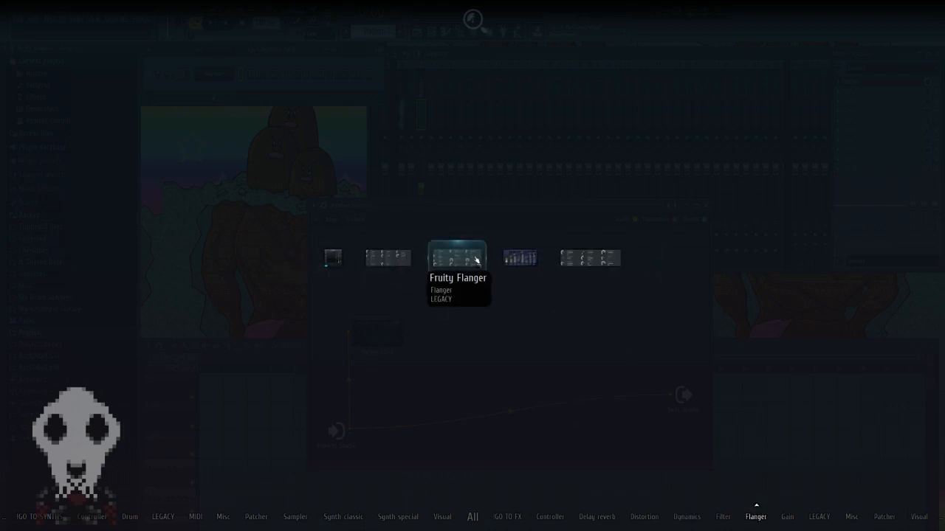
drag(402, 258, 491, 310)
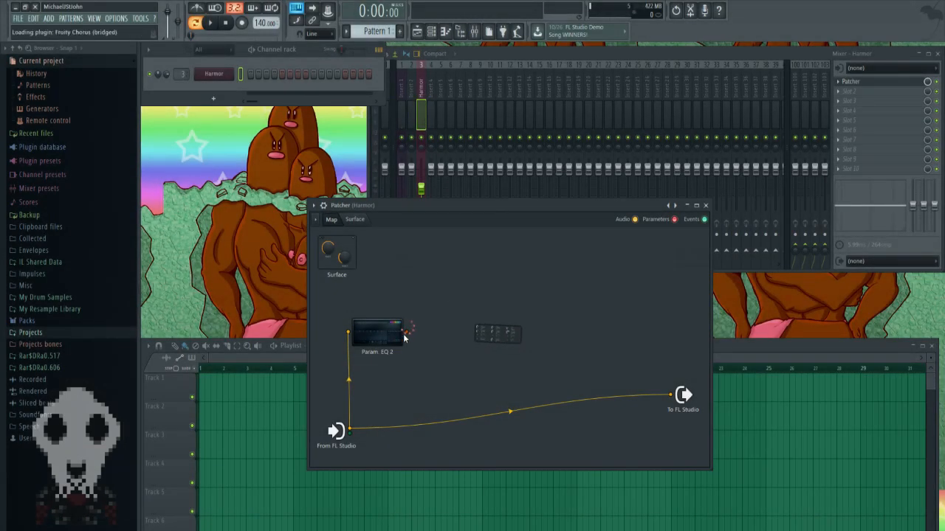
Route the audio from Parametric EQ 2 into Chorus and on to To FL Studio, and open the Chorus settings
drag(407, 332, 411, 331)
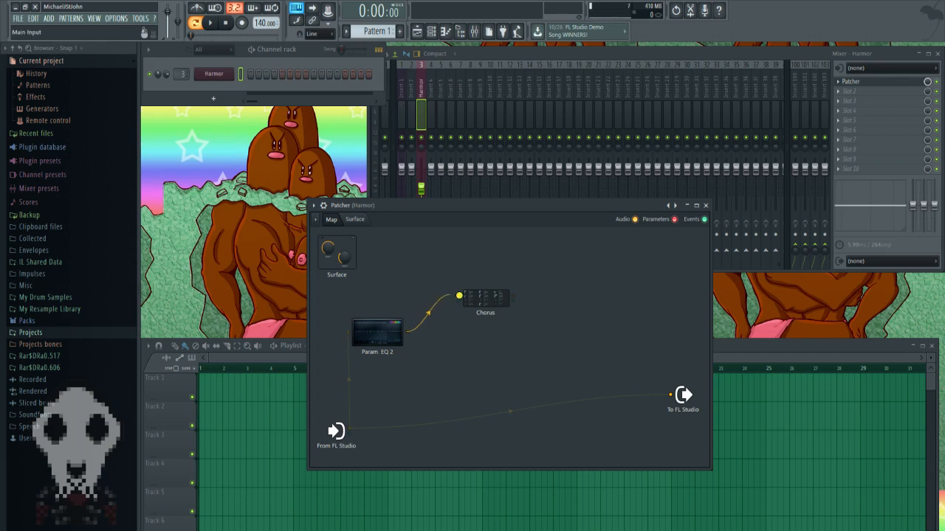
drag(459, 296, 454, 296)
click(480, 296)
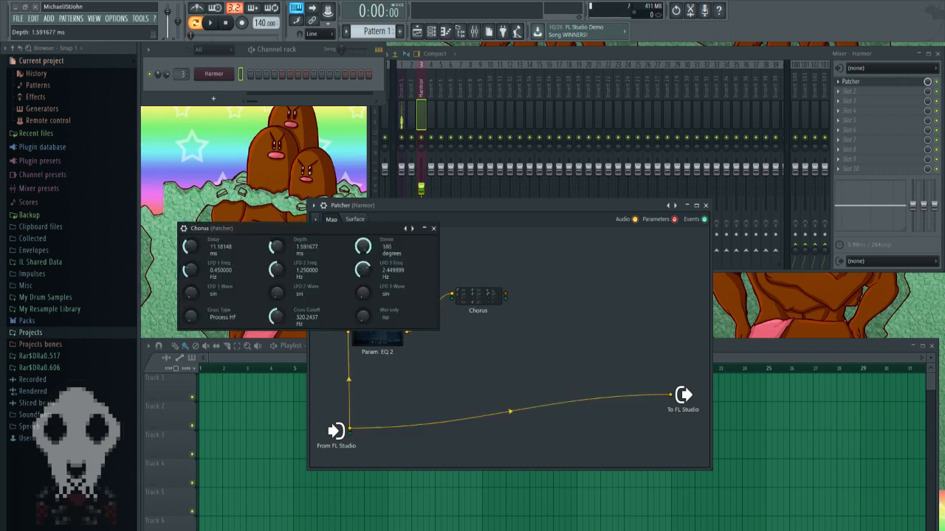
drag(505, 294, 672, 395)
Audition the Harmor sound through the direct path and the Chorus path with single notes
click(305, 56)
key(w)
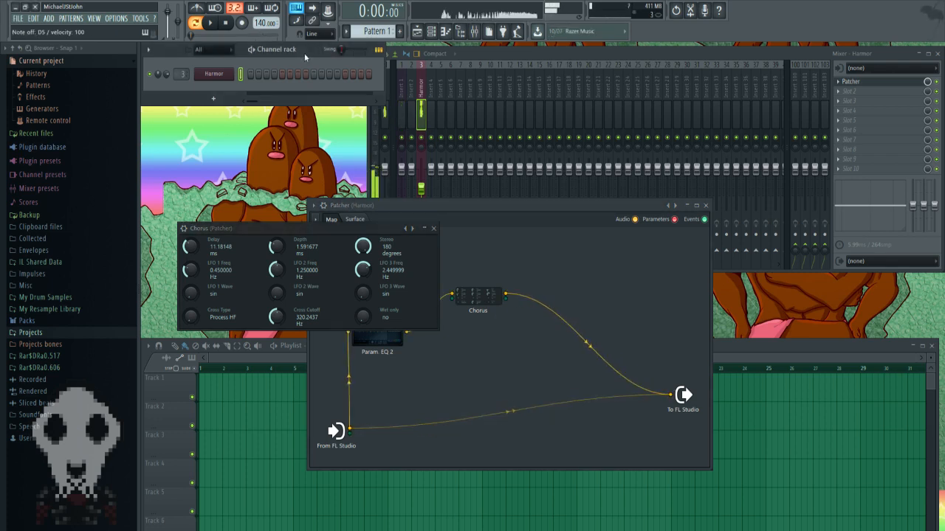
key(r)
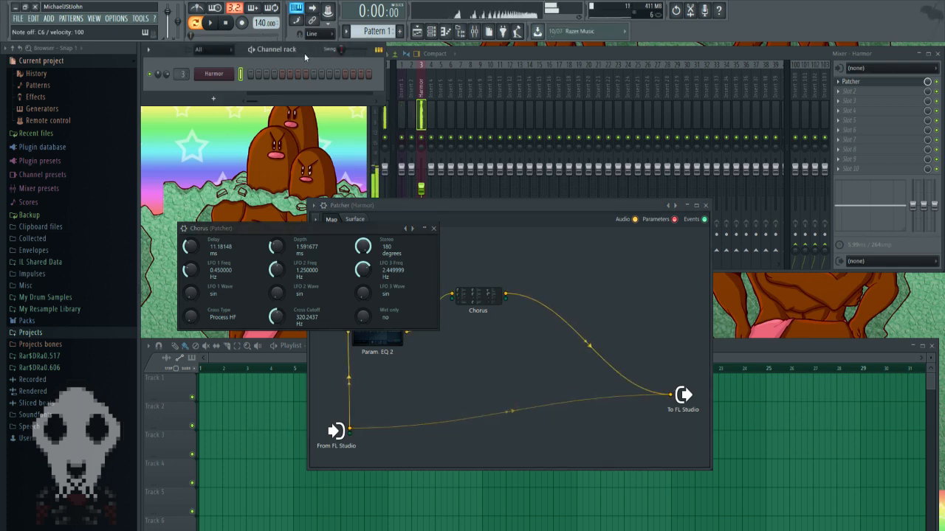
Set the Chorus delay to about 14.13 ms and depth to about 2.21 ms, auditioning each change, and close the plugin
drag(191, 247, 191, 233)
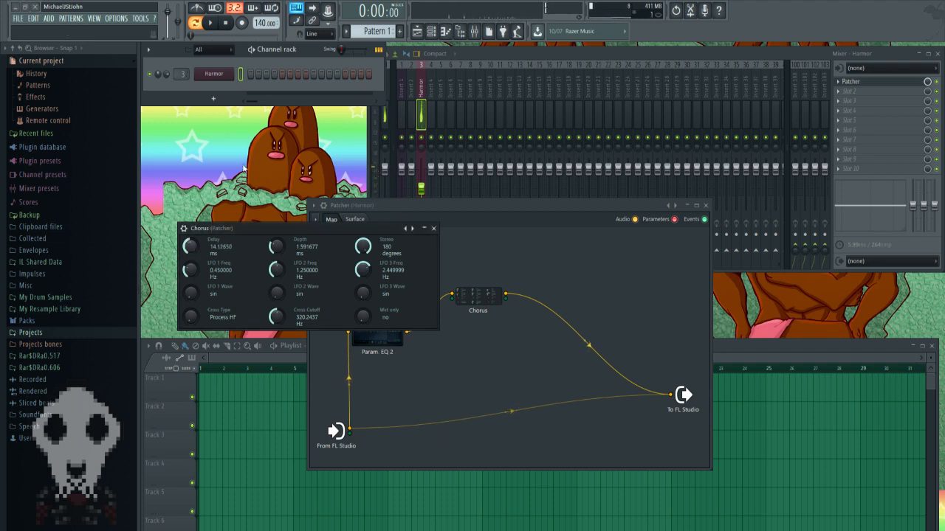
click(281, 55)
key(r)
mouse_move(277, 247)
mouse_down()
mouse_move(276, 235)
mouse_move(277, 248)
mouse_up()
click(309, 53)
key(r)
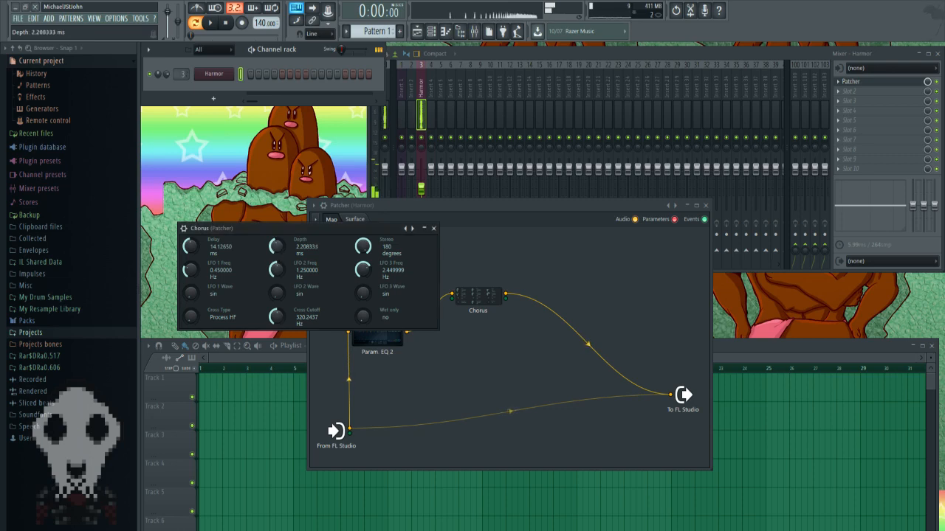
click(434, 231)
Insert a Stereo Enhancer from the Gain effects category into the link between Chorus and To FL Studio and reposition it
right_click(521, 384)
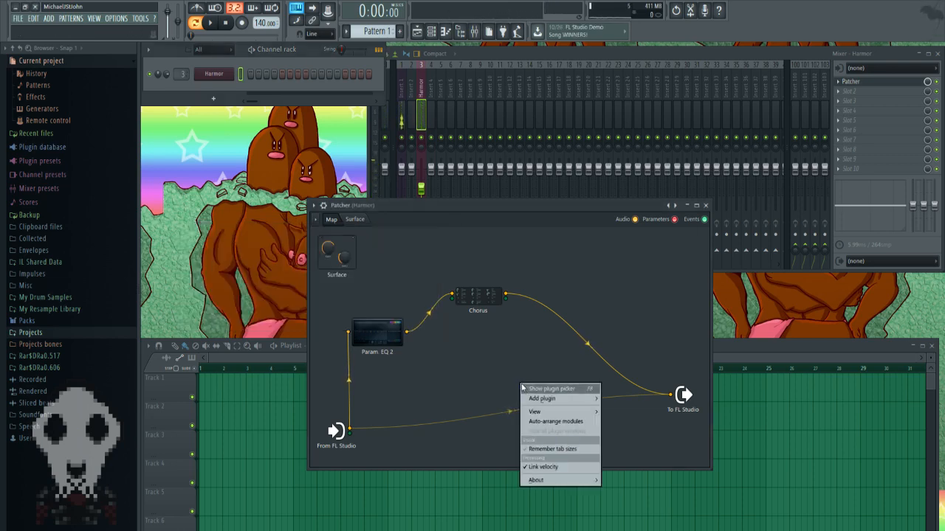
click(543, 390)
mouse_move(654, 518)
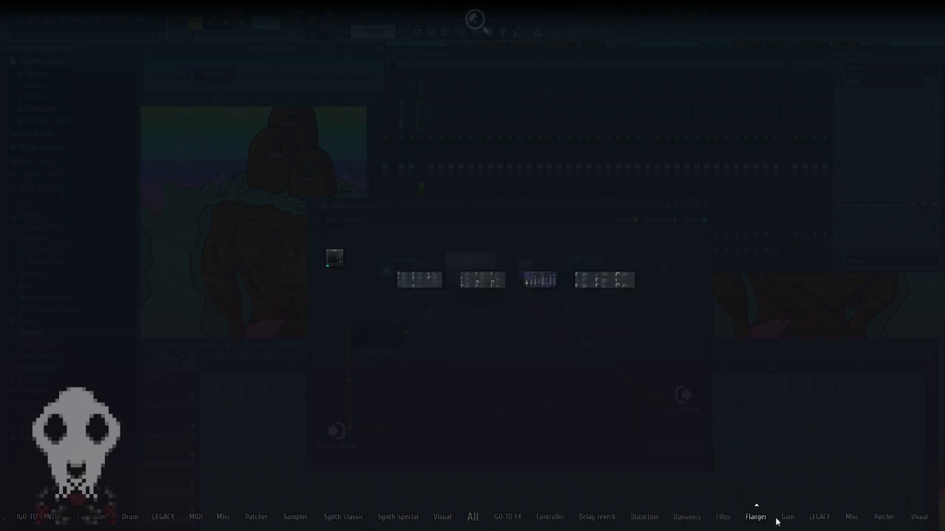
mouse_move(788, 515)
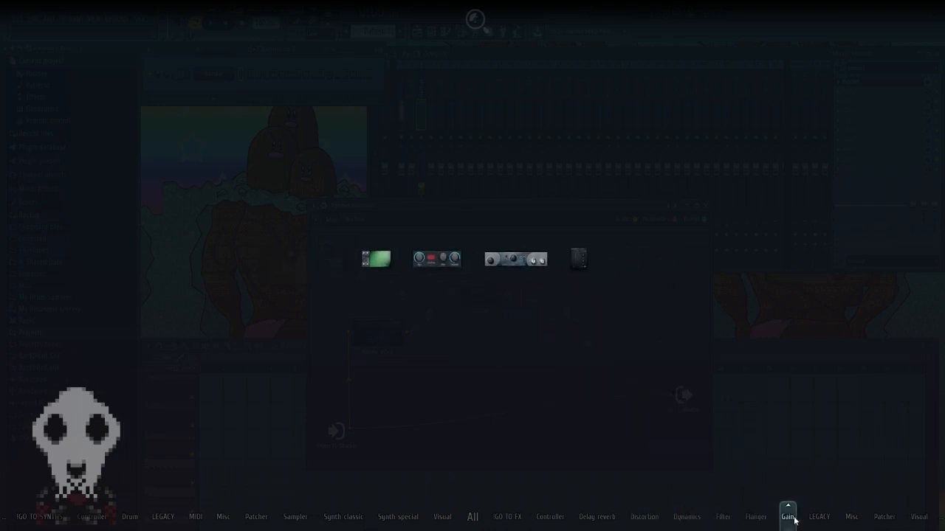
click(519, 262)
drag(562, 329, 586, 344)
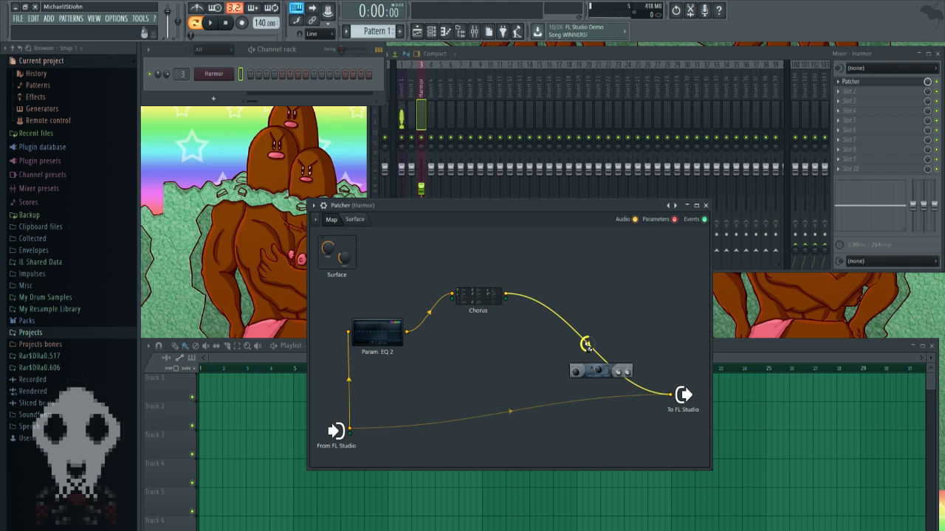
drag(586, 344, 586, 344)
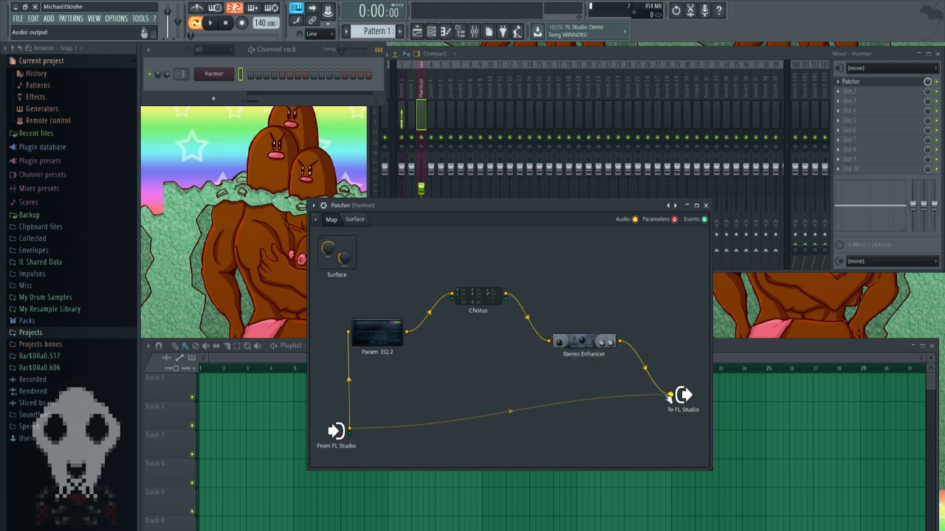
drag(582, 347, 569, 332)
Open Stereo Enhancer, audition the Harmor sound through the parallel chain with single notes, and close the plugin
double_click(568, 333)
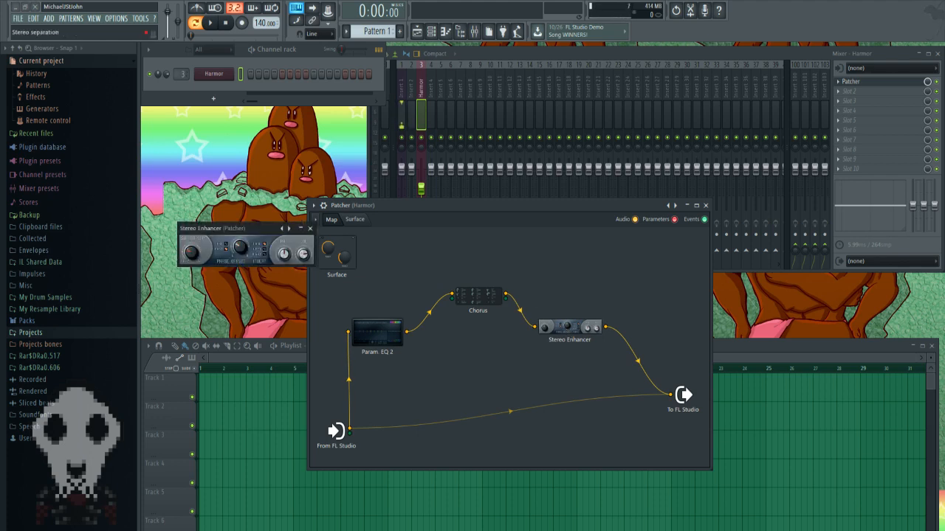
click(318, 54)
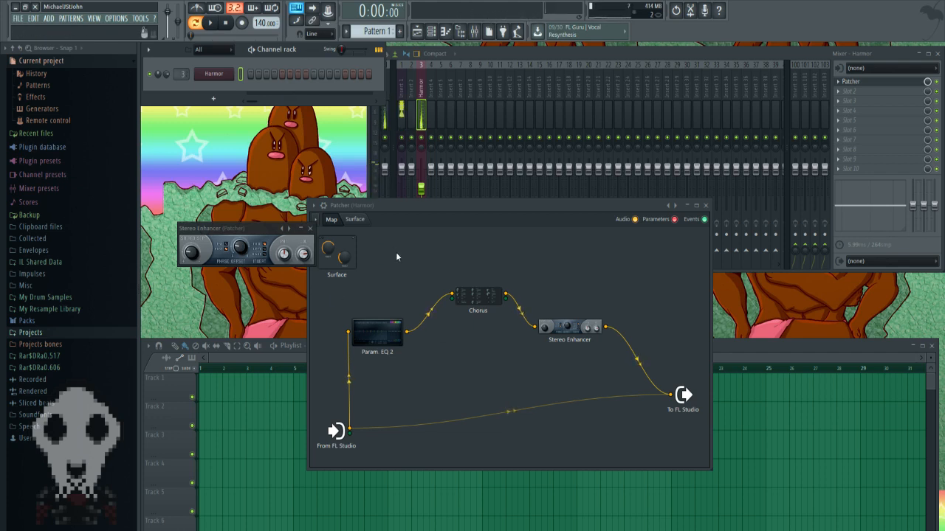
key(c)
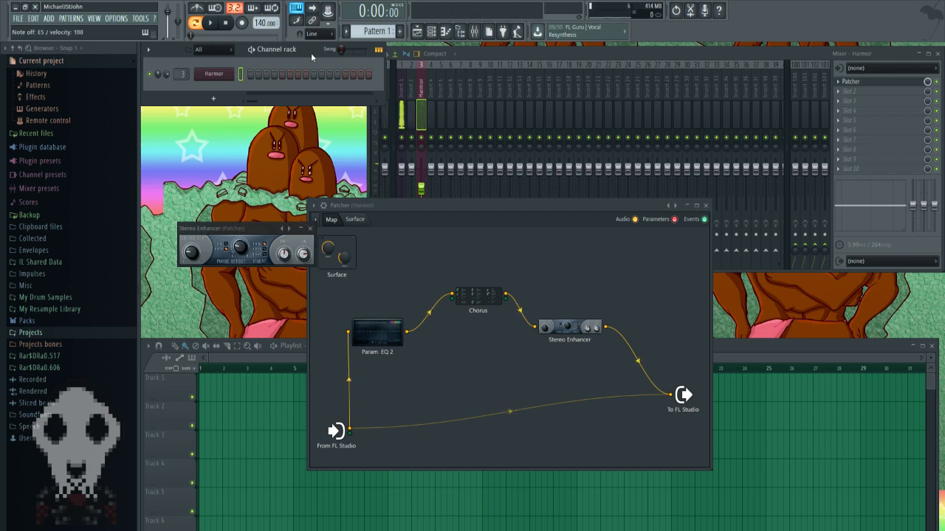
key(b)
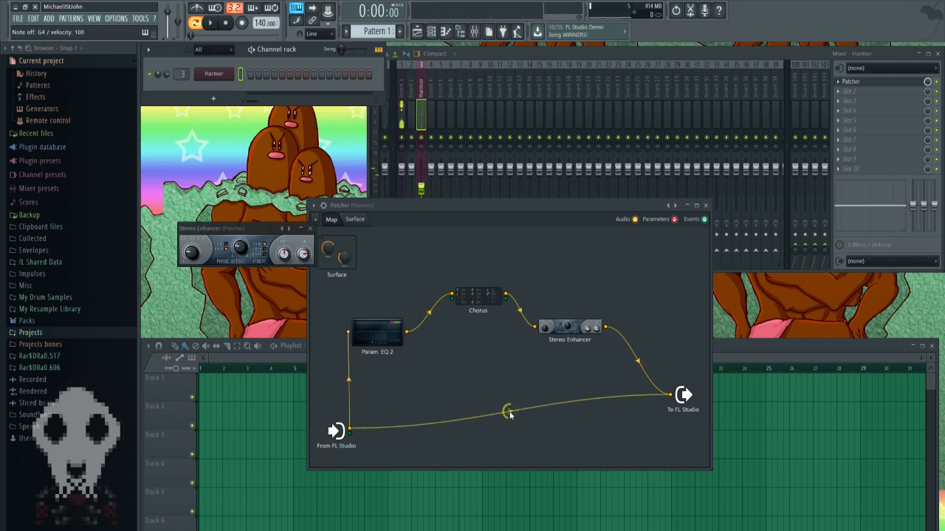
click(537, 404)
key(u)
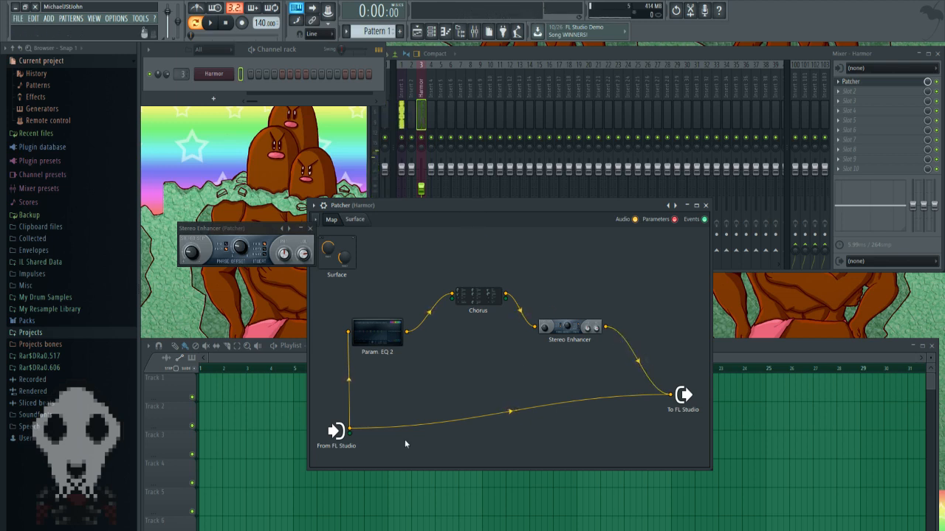
click(253, 232)
click(310, 229)
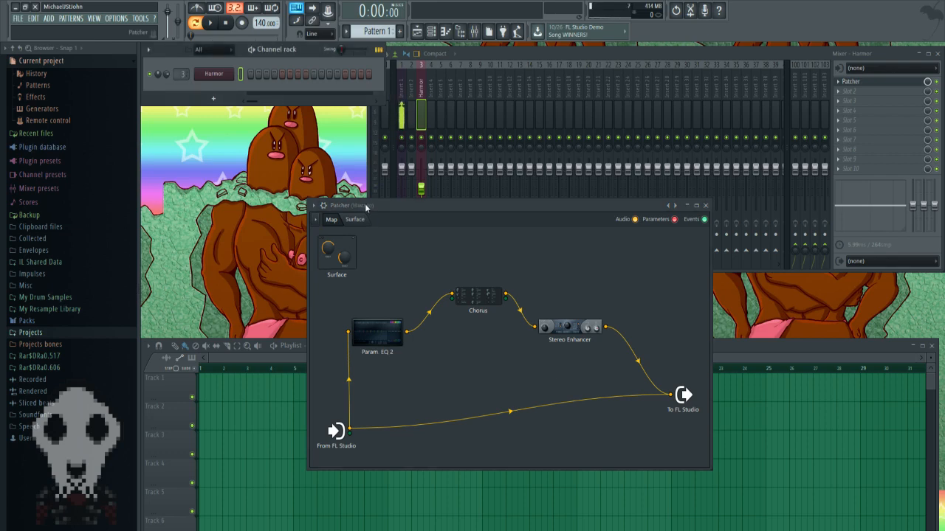
Shift the Patcher window slightly and move To FL Studio down level with From FL Studio on the map
drag(365, 206, 562, 276)
mouse_move(376, 345)
mouse_down()
mouse_move(391, 444)
mouse_move(360, 266)
mouse_move(386, 331)
mouse_move(381, 342)
mouse_up()
drag(586, 283, 378, 196)
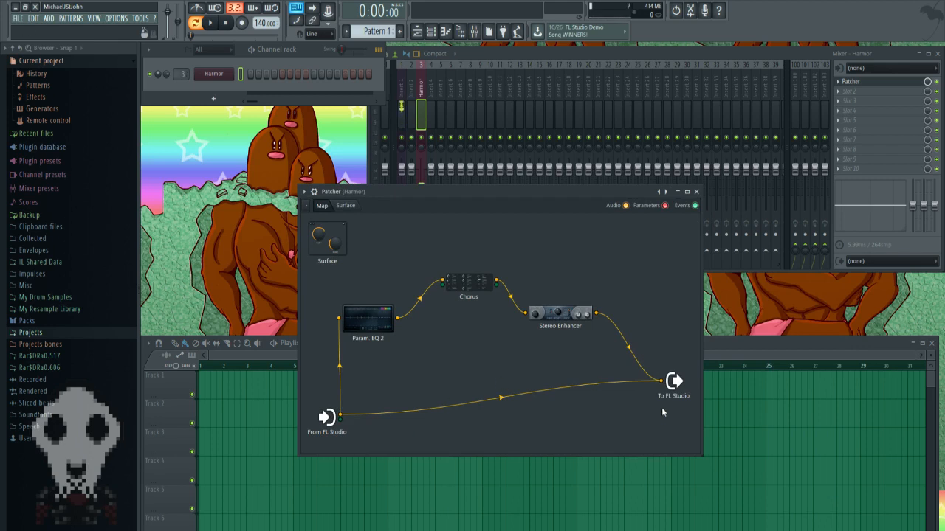
drag(670, 385, 671, 418)
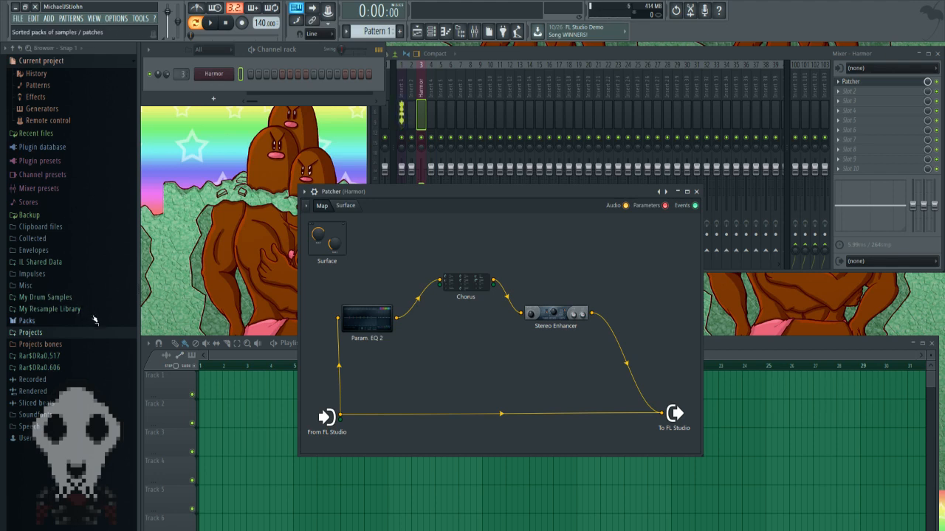
Browse the Acapellas folder of My Drum Samples for a vocal sample, widening the browser to read the file names
click(64, 324)
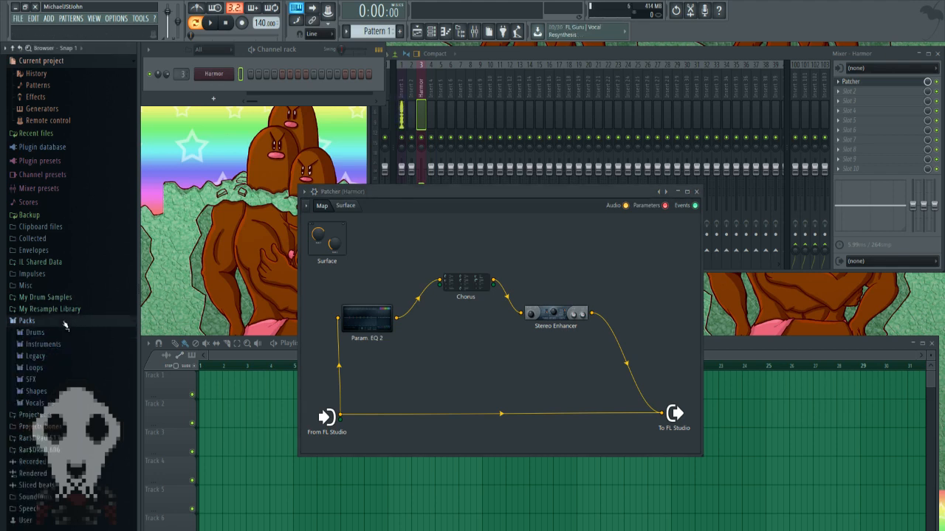
click(69, 298)
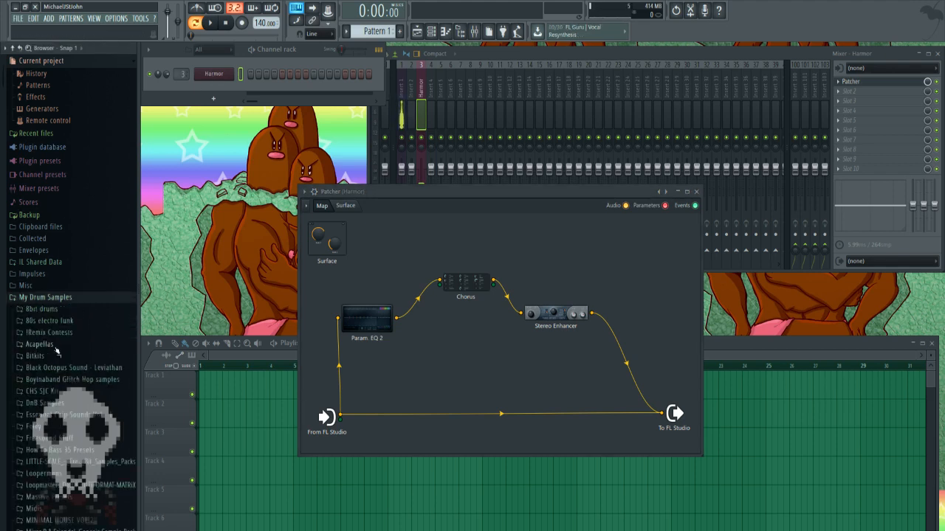
click(65, 344)
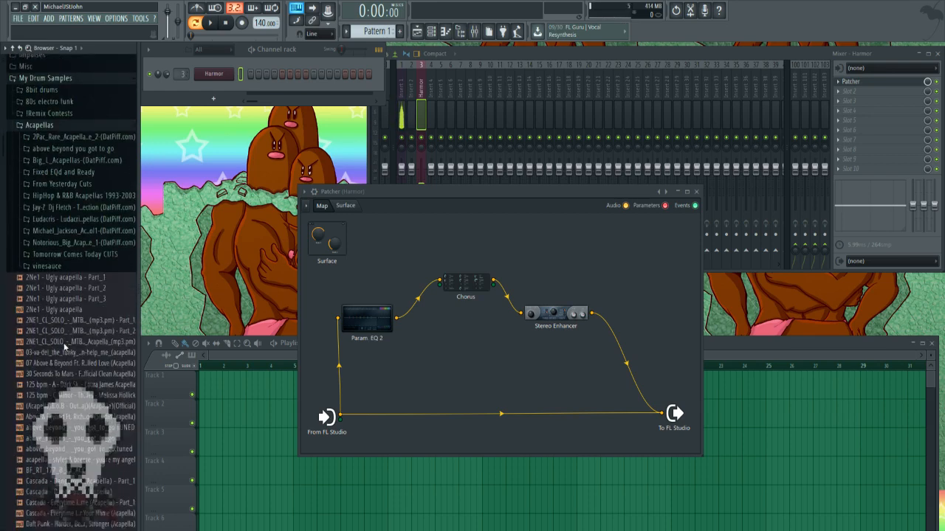
scroll(89, 302, down, 10)
drag(139, 302, 175, 302)
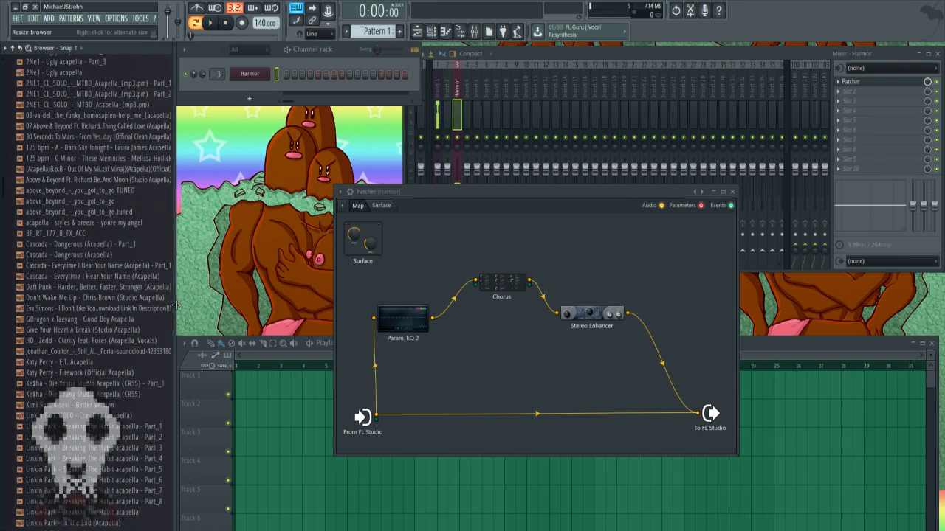
scroll(116, 389, up, 9)
scroll(96, 369, up, 5)
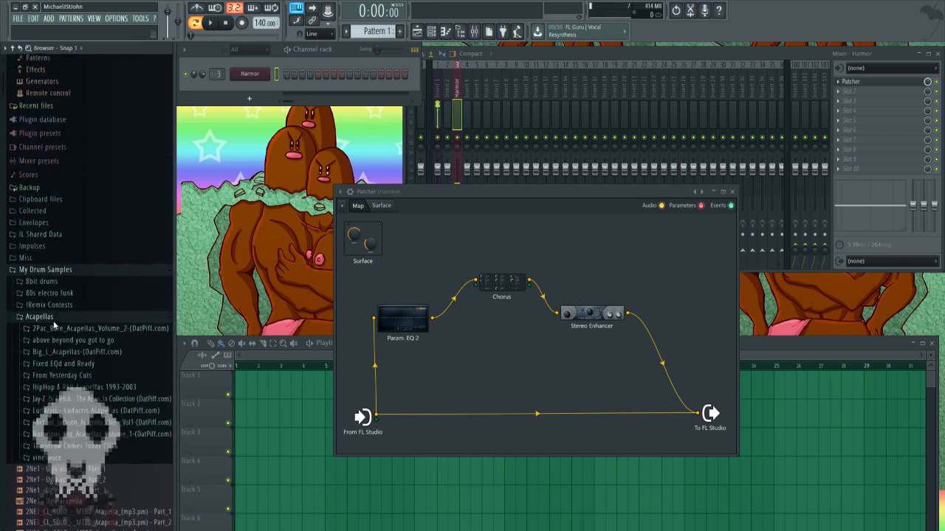
click(48, 319)
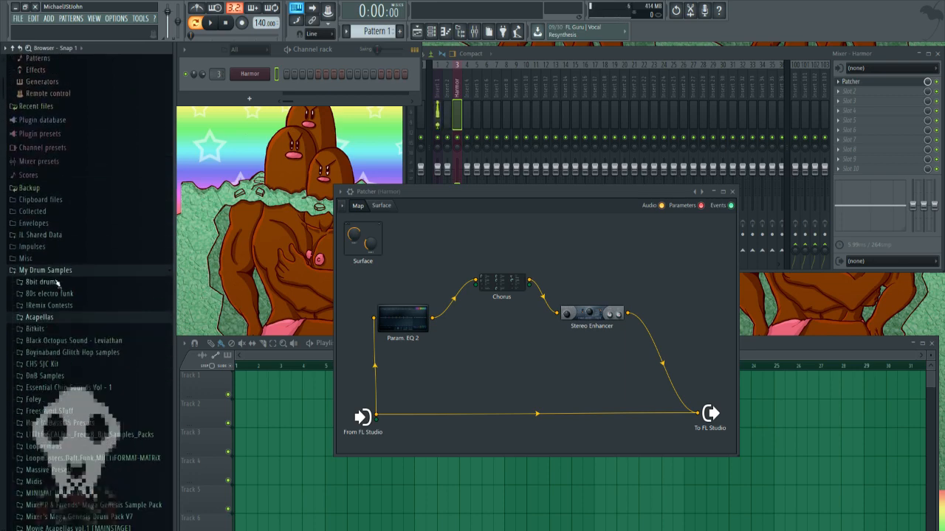
scroll(74, 354, down, 20)
scroll(81, 384, up, 20)
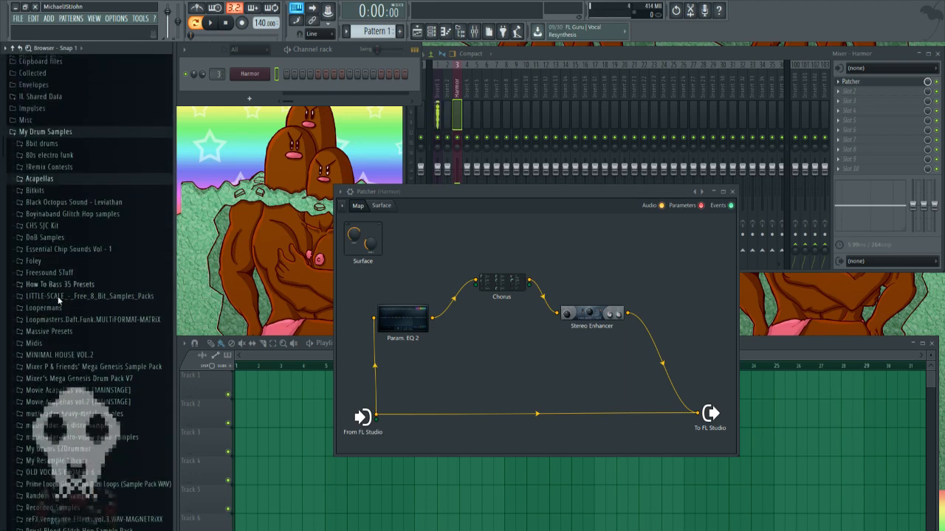
Add the Dont Stop vocal sample from the Vocals folder of Packs to the channel rack as a new channel
click(30, 320)
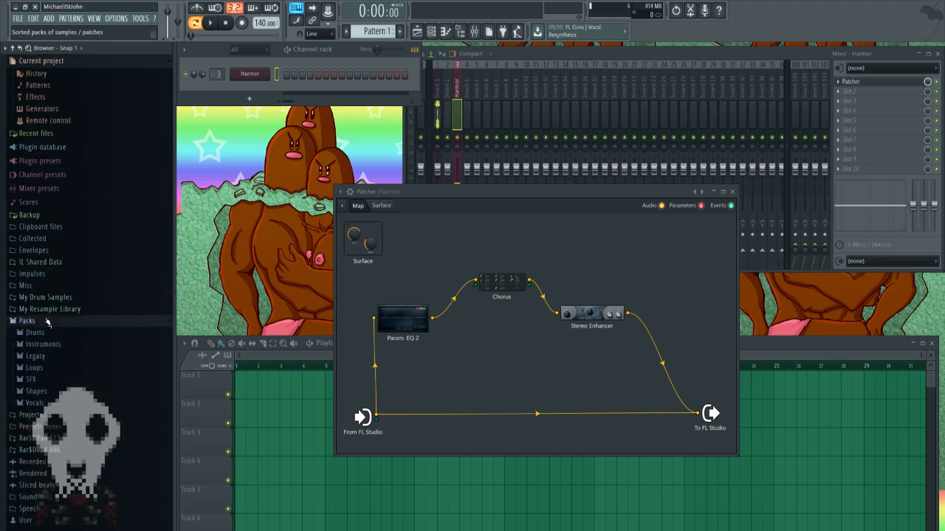
click(33, 403)
scroll(81, 332, down, 7)
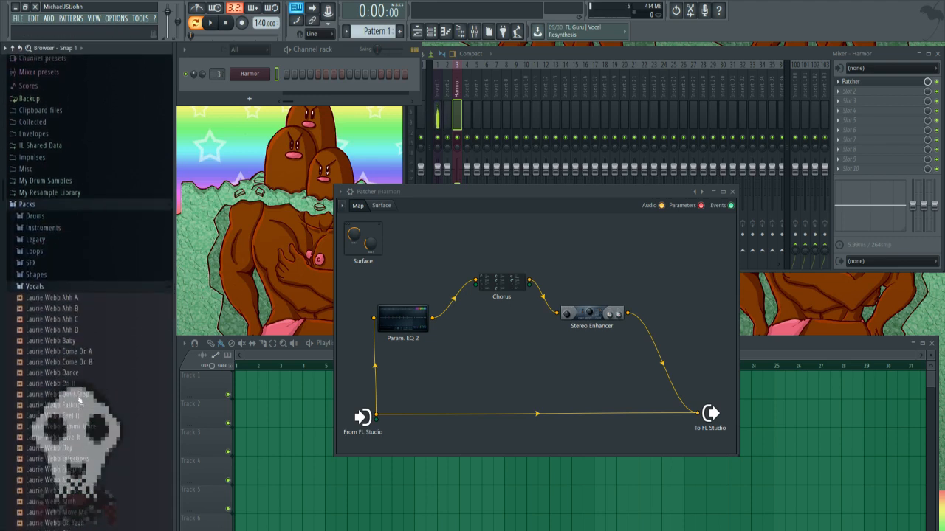
drag(101, 253, 276, 90)
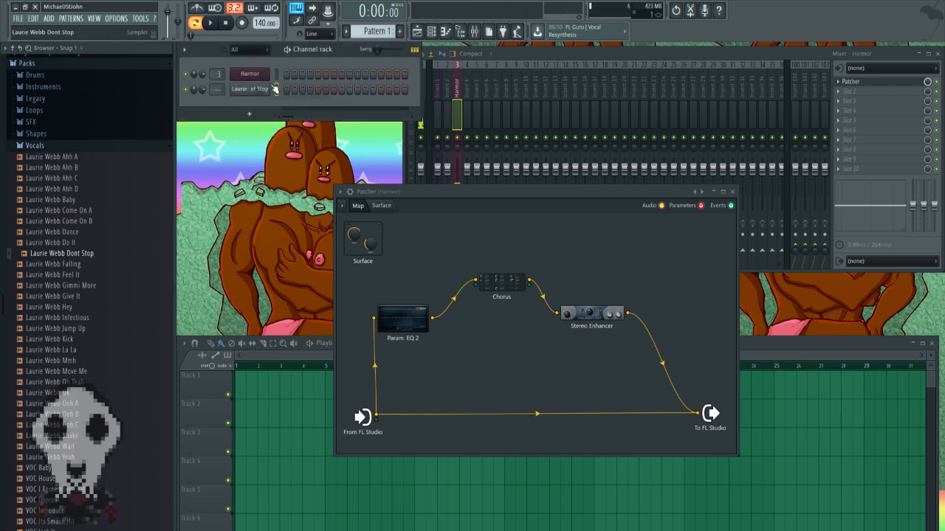
Open the vocal sample's channel settings, route it to mixer track 3 and audition it through the Patcher chain
click(255, 90)
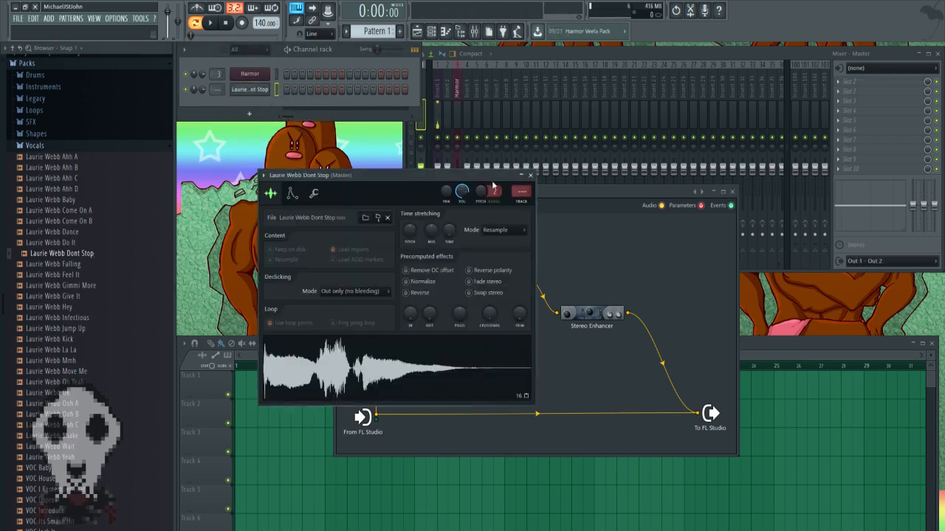
click(249, 90)
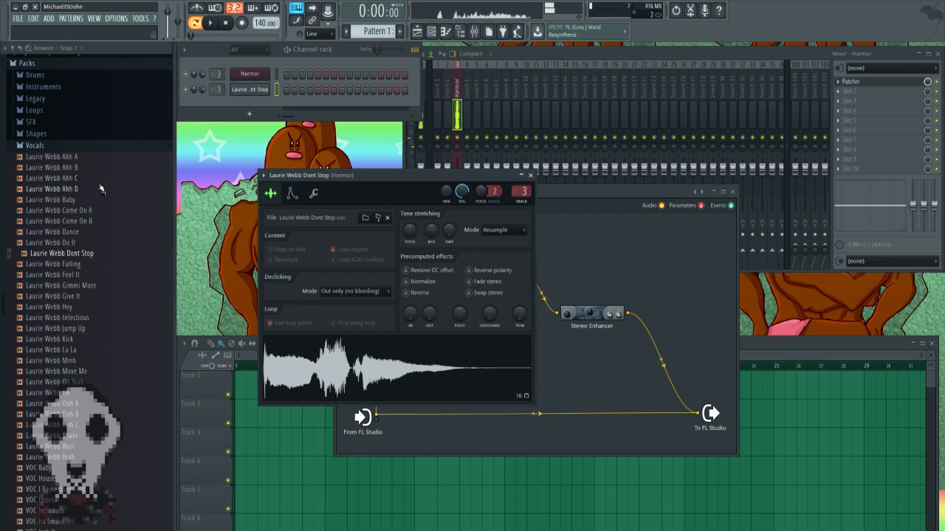
key(b)
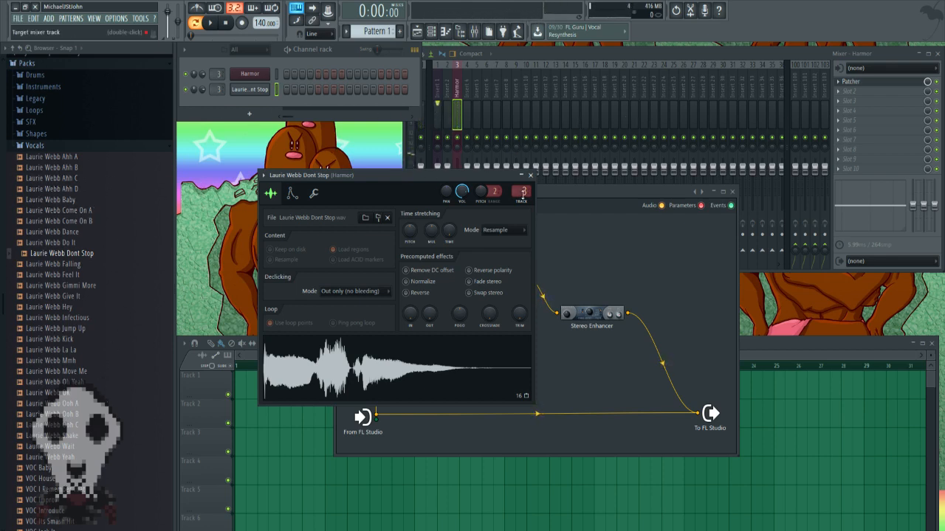
Delete the vocal sample channel from the channel rack
right_click(238, 90)
click(288, 168)
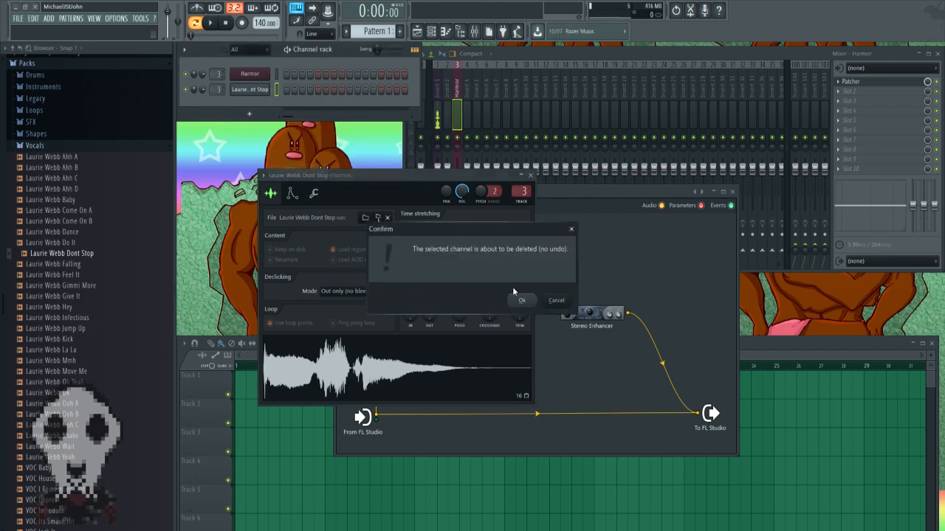
click(517, 295)
Move Param. EQ 2 down on the Harmor Patcher map, between the direct path and Chorus
drag(436, 329, 435, 382)
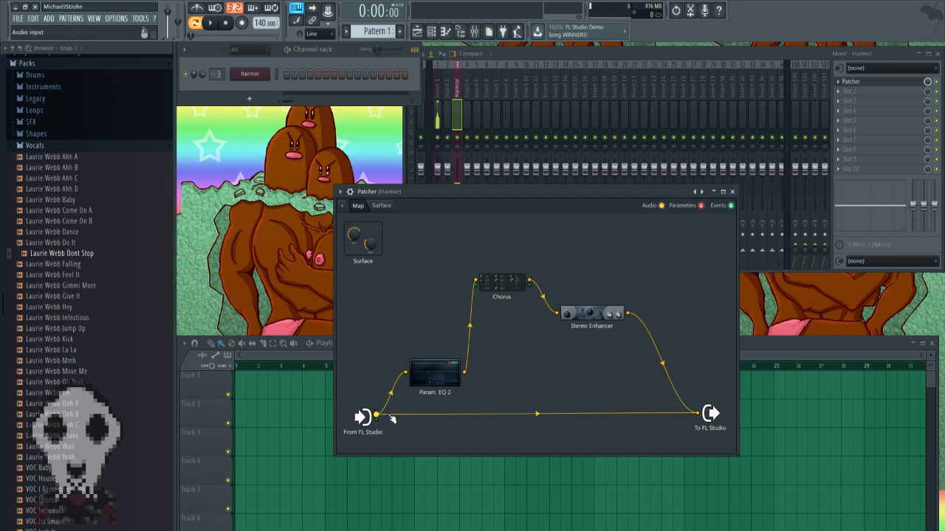
drag(445, 376, 458, 374)
Load Patcher in the first effect slot of mixer Insert 4
click(465, 82)
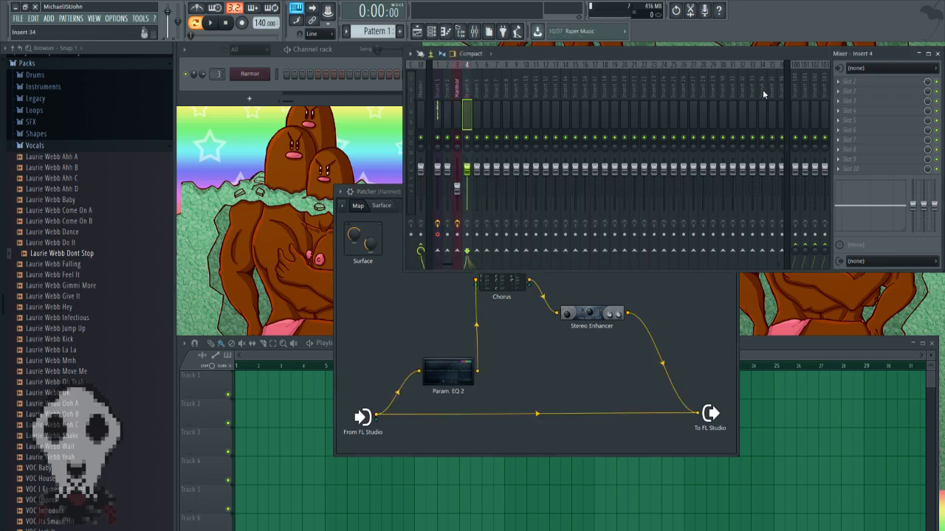
click(838, 82)
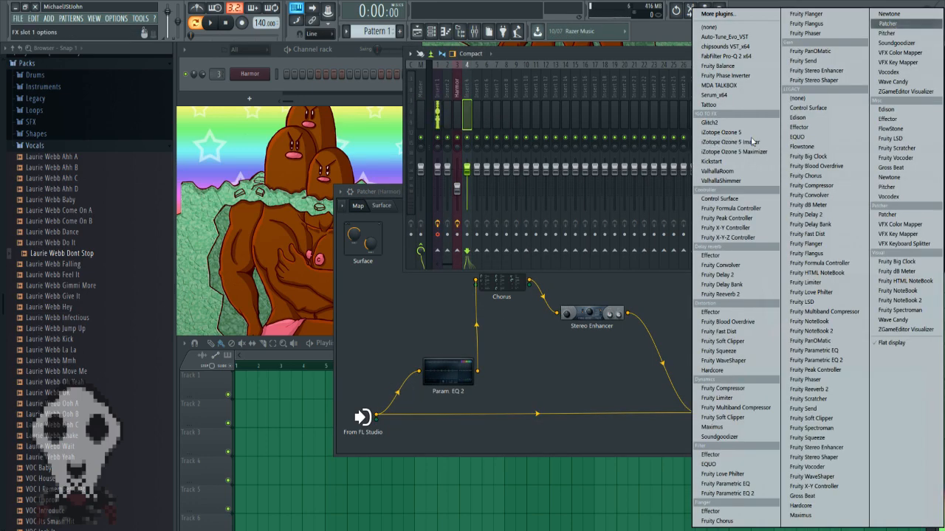
click(893, 23)
Add a Parametric EQ 2 to the new Patcher map and place it below the From and To FL Studio nodes
right_click(366, 260)
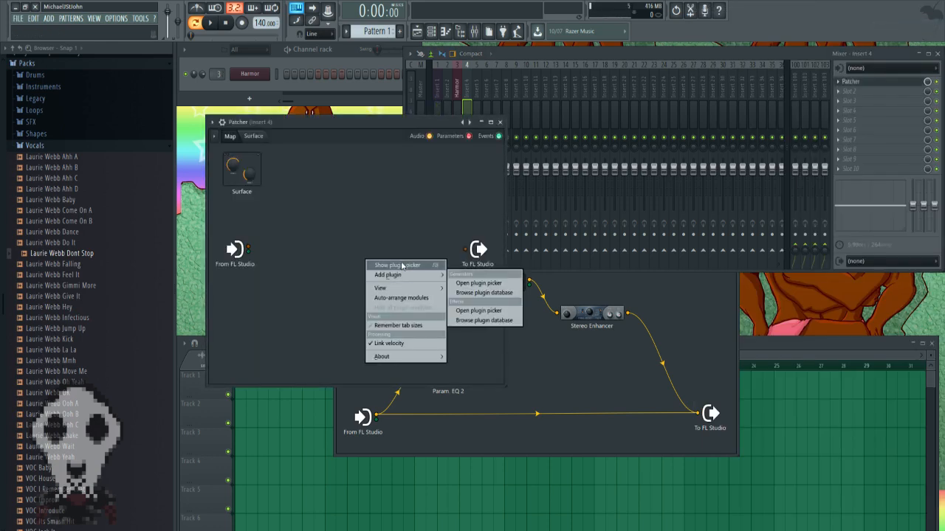
click(402, 266)
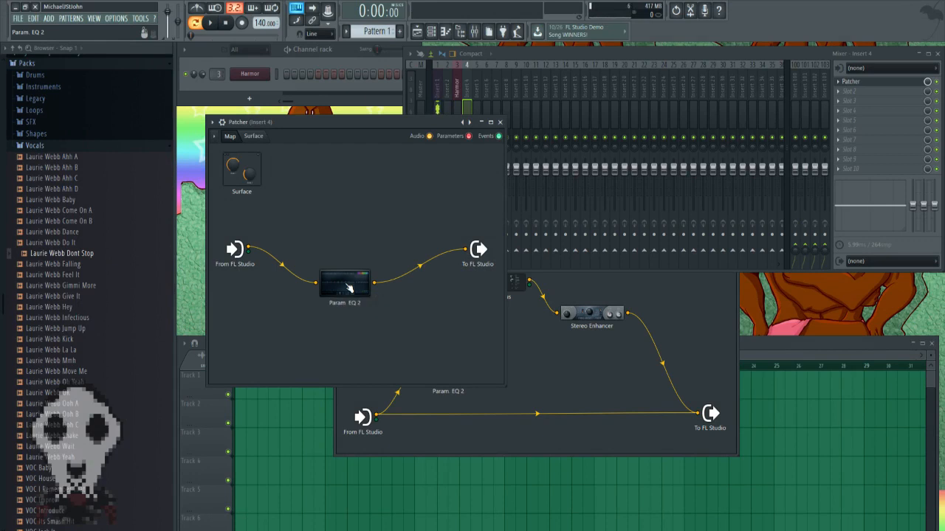
drag(348, 288, 320, 347)
Clone Param. EQ 2 twice on the map, placing one copy in the middle and one beside Surface
right_click(313, 350)
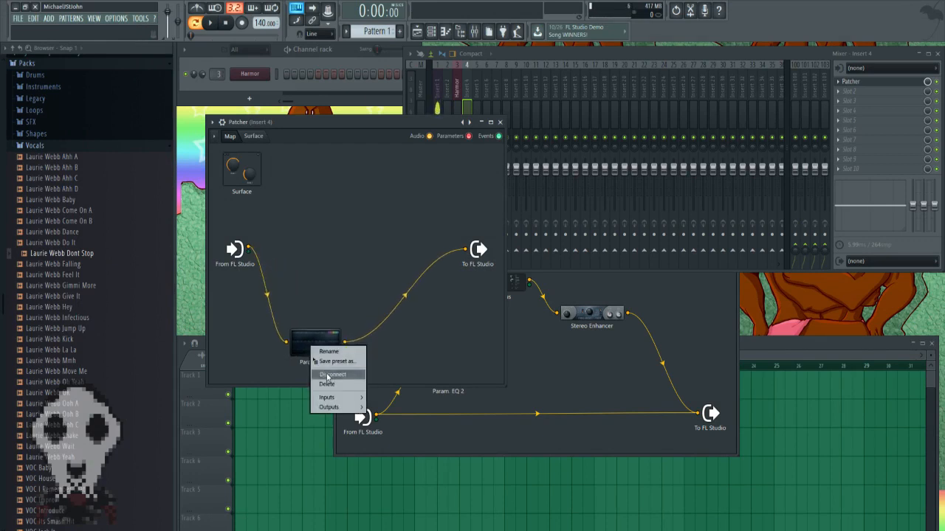
click(334, 364)
right_click(299, 233)
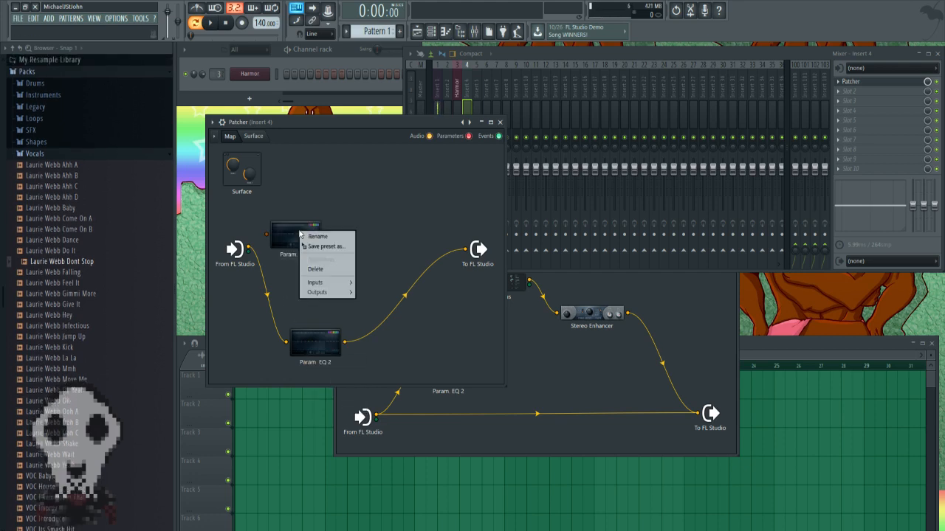
right_click(280, 234)
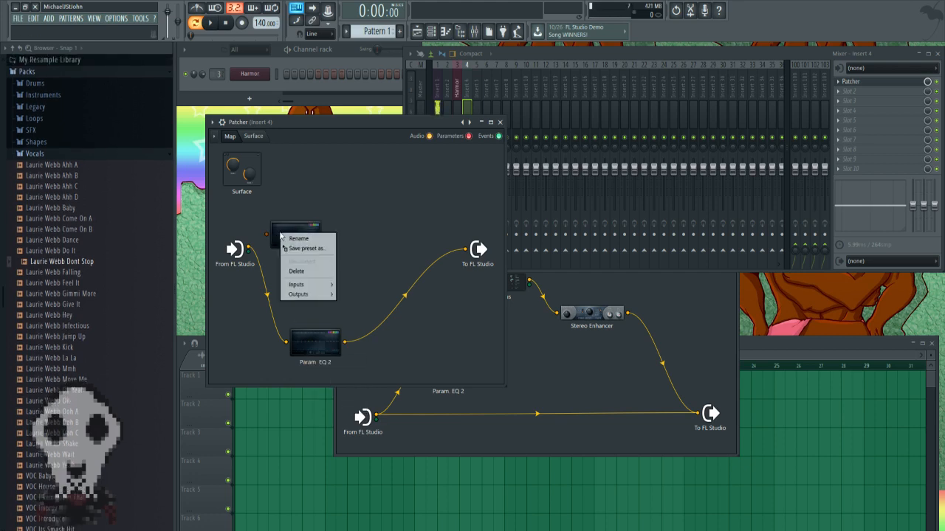
drag(319, 251, 294, 180)
Link From FL Studio to the middle EQ copy and reshape several of its bands into an uneven test curve
drag(295, 235, 312, 253)
drag(249, 250, 494, 279)
click(308, 259)
drag(473, 364, 526, 378)
drag(538, 363, 559, 367)
drag(306, 257, 321, 254)
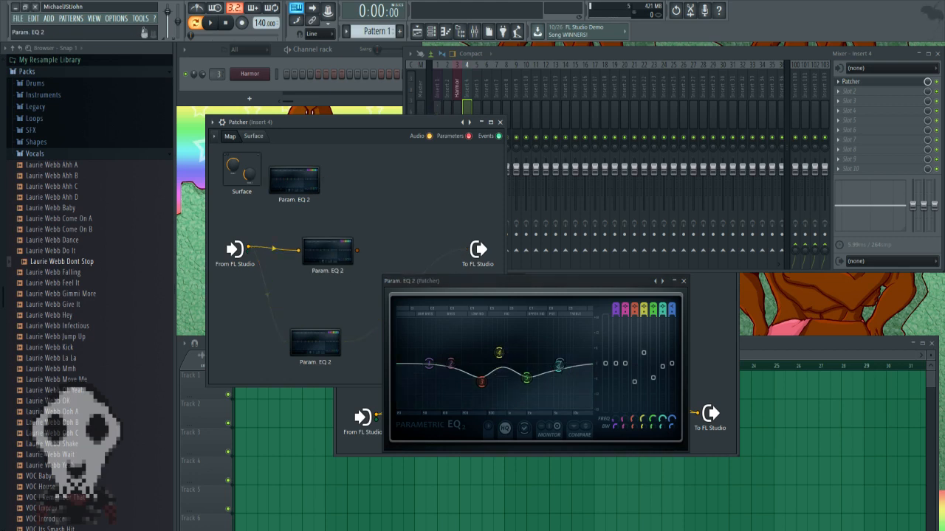
Clone the reshaped EQ and open the copy to check its curve, closing it when done
right_click(321, 255)
click(333, 257)
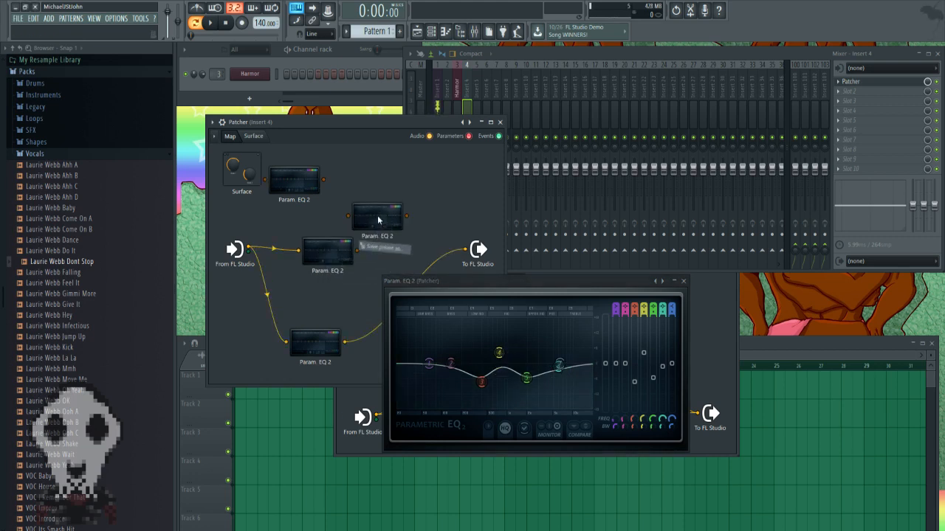
double_click(378, 217)
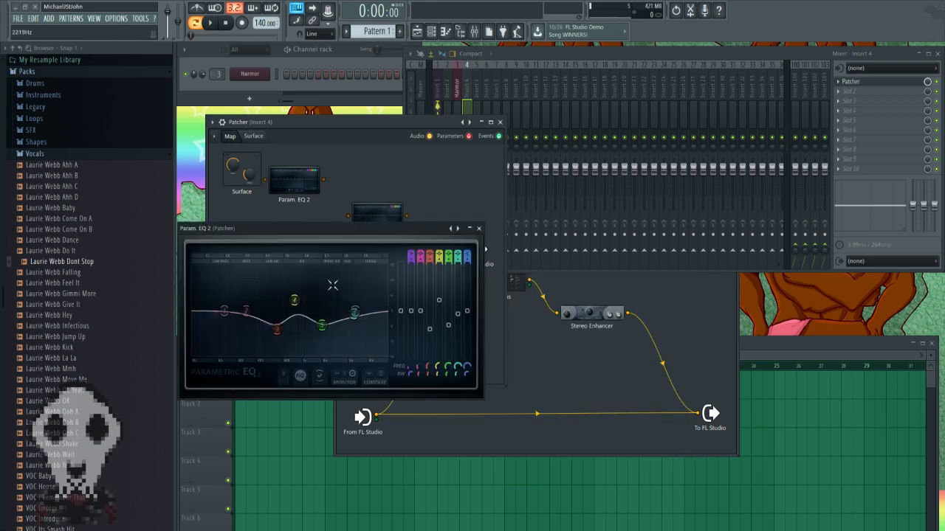
click(478, 228)
Delete the reshaped middle EQ and its copy from the map
right_click(375, 219)
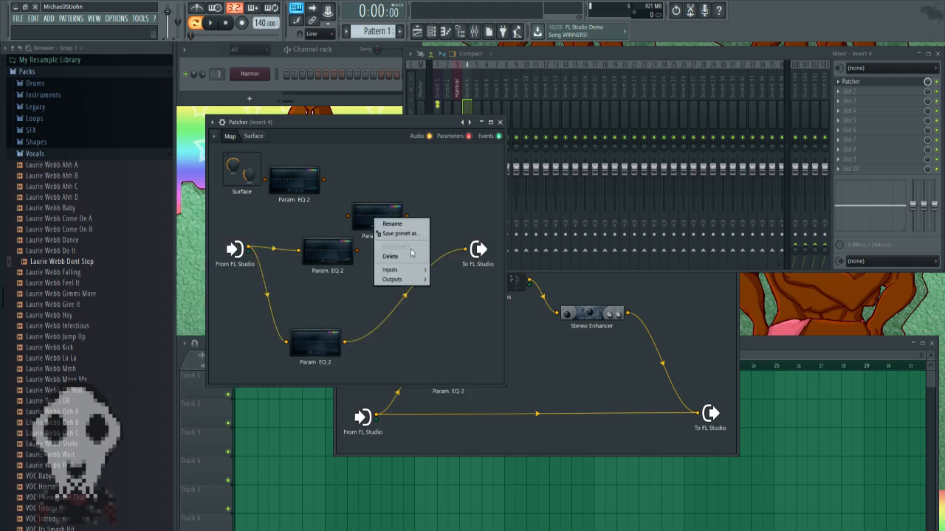
click(401, 258)
right_click(329, 258)
click(343, 300)
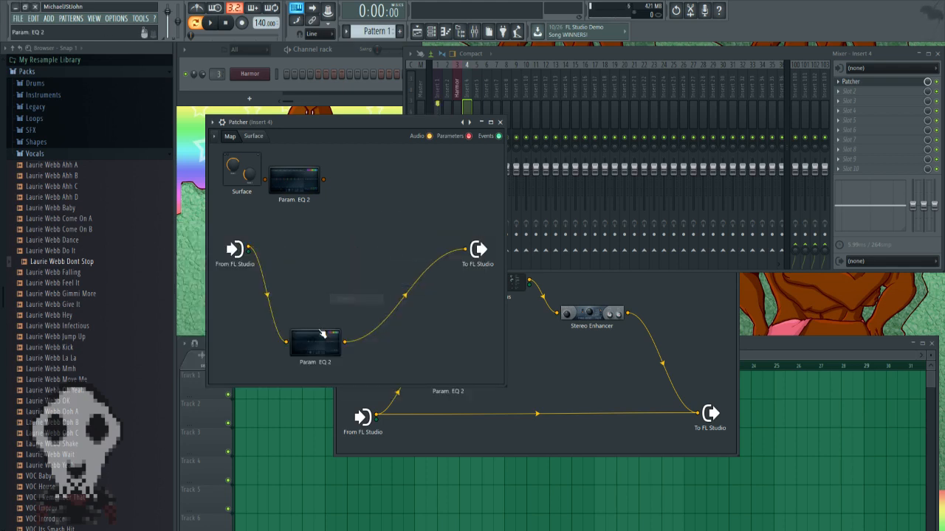
Clone the lowest EQ into the middle of the map and link the middle and upper EQ outputs to To FL Studio
right_click(318, 336)
drag(327, 353, 465, 250)
drag(324, 180, 377, 192)
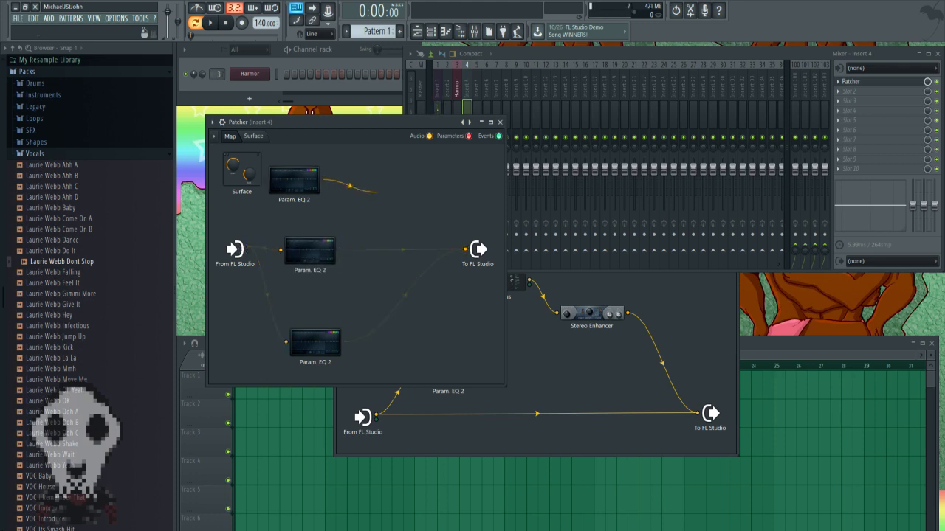
drag(460, 242, 464, 248)
Link From FL Studio to the upper EQ's input and arrange the upper and middle EQs between the two nodes
right_click(298, 174)
click(256, 240)
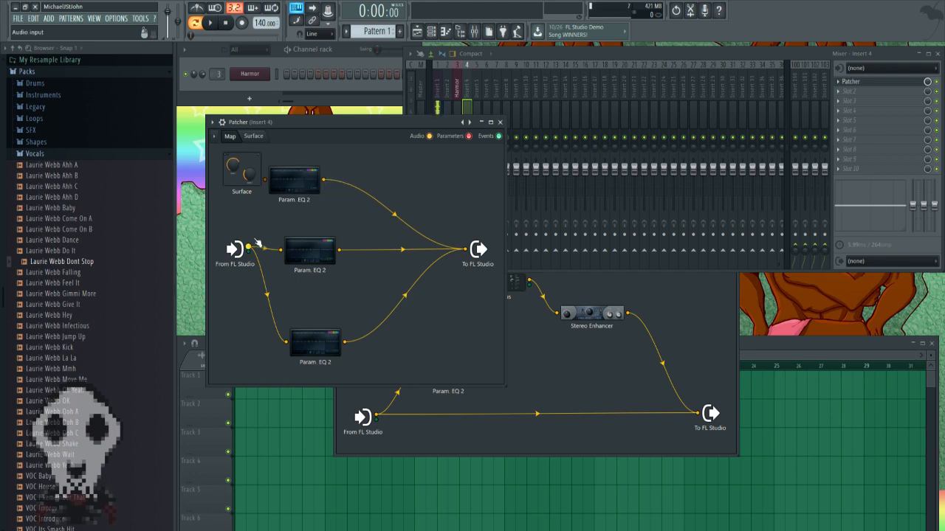
drag(249, 248, 266, 181)
drag(310, 247, 331, 260)
drag(299, 181, 339, 208)
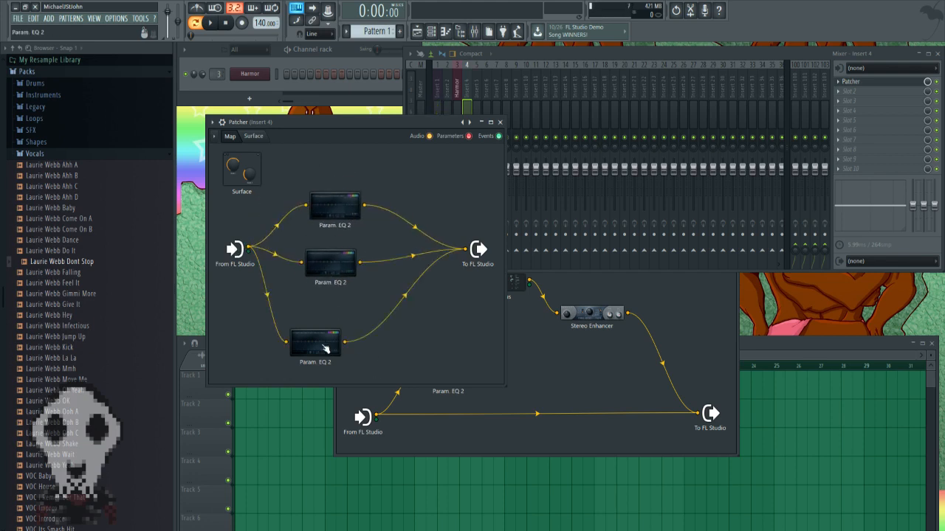
Set band 7 of the lowest EQ to a Steep 8 slope and drop it fully near band 2 to keep only lows
double_click(325, 348)
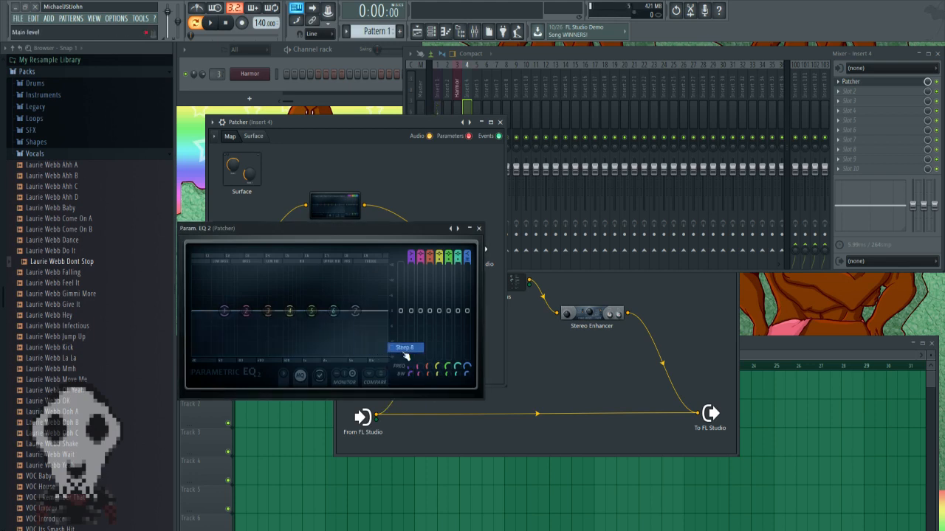
drag(355, 311, 246, 355)
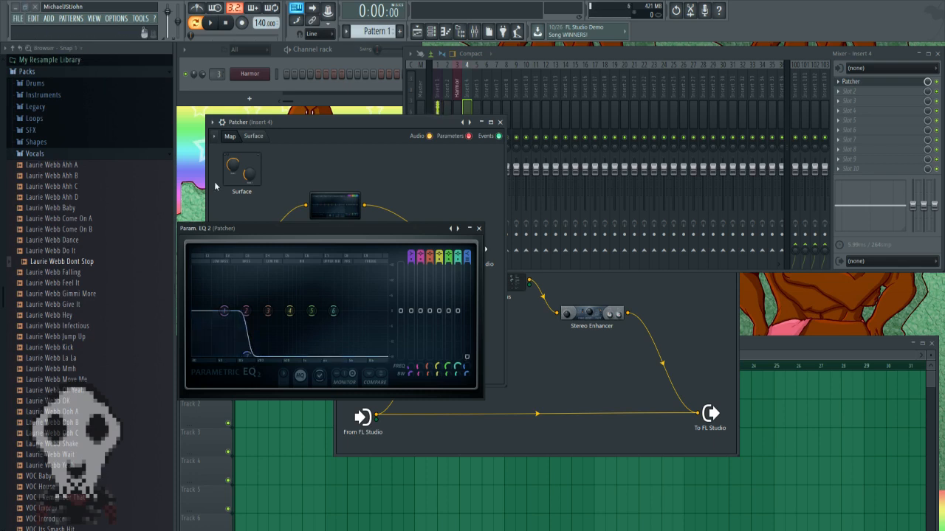
click(479, 230)
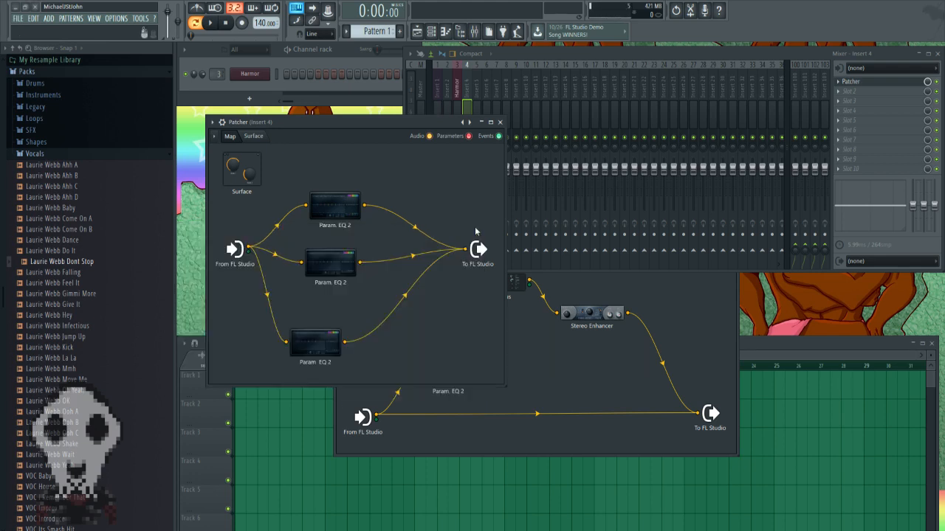
Give band 1 of the middle EQ a steep full cut at about 139 Hz and compare it with the lowest EQ
right_click(330, 273)
click(336, 282)
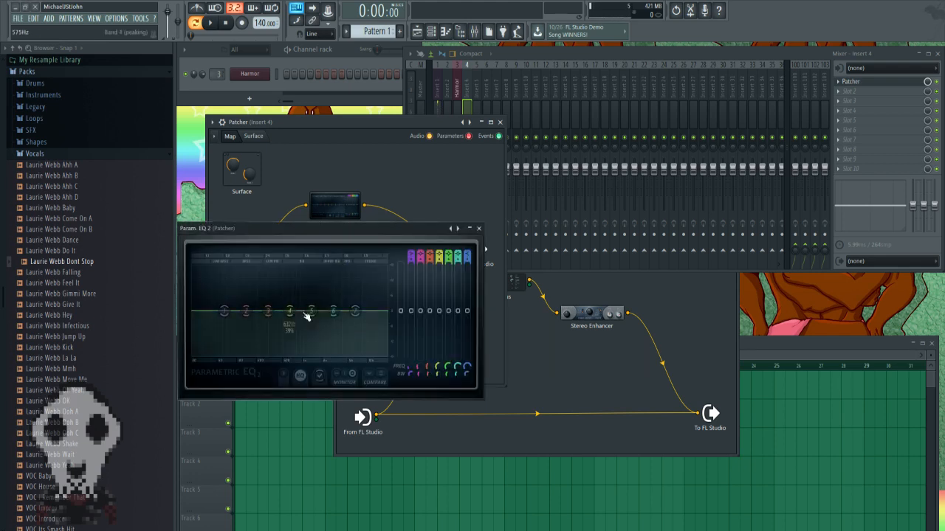
right_click(224, 313)
click(270, 349)
drag(225, 311, 247, 354)
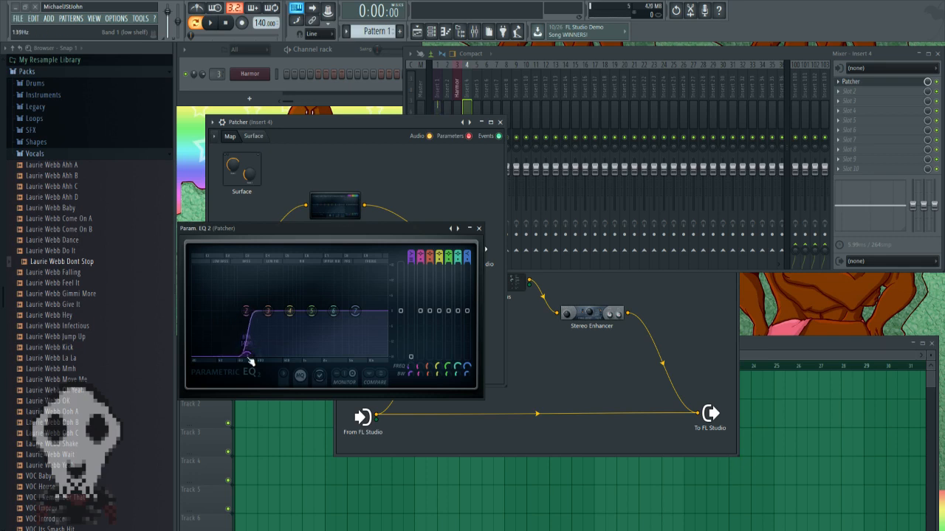
drag(251, 362, 249, 358)
drag(334, 228, 358, 340)
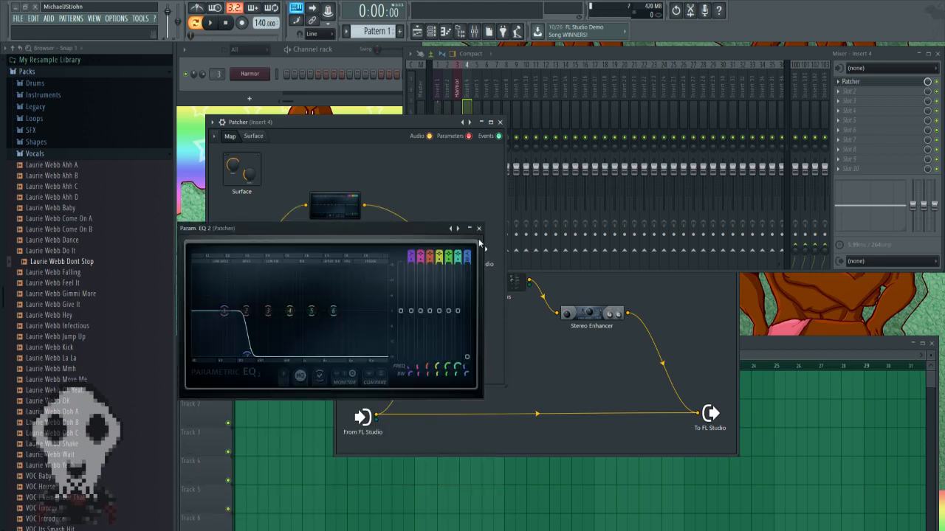
click(480, 244)
Give band 7 of the middle EQ a steep slope and lower it to -18 dB at about 2160 Hz
double_click(343, 277)
drag(380, 424, 380, 458)
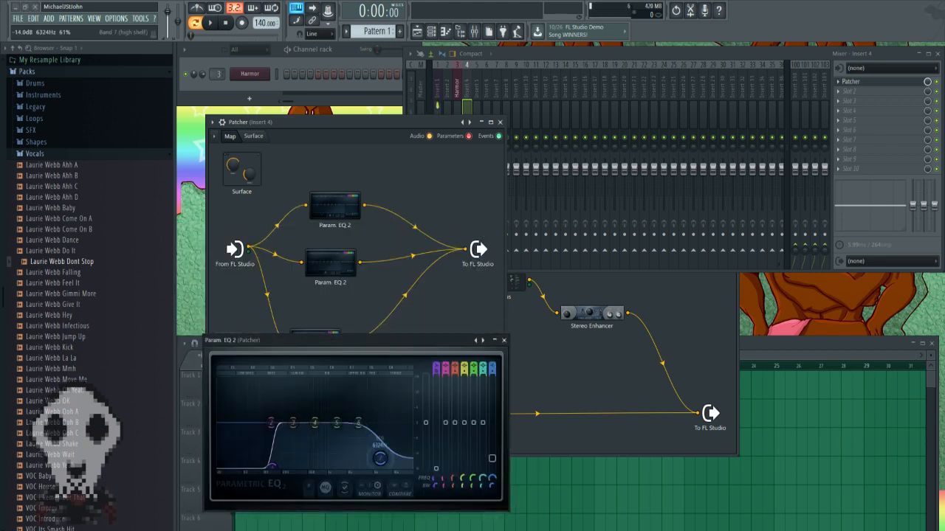
right_click(380, 459)
mouse_move(398, 495)
click(428, 463)
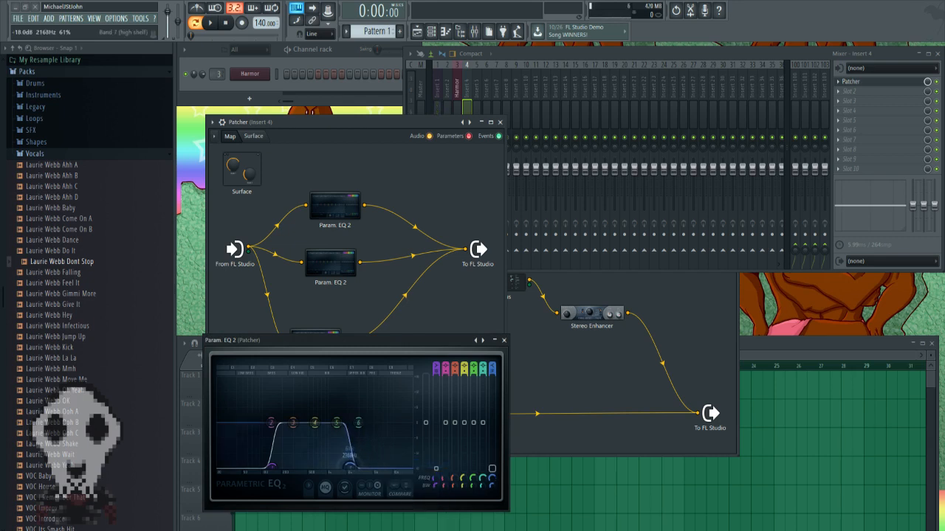
Give band 1 of the upper EQ a steep slope, lower it to -18 dB at about 2.2 kHz, and close the EQ
double_click(340, 220)
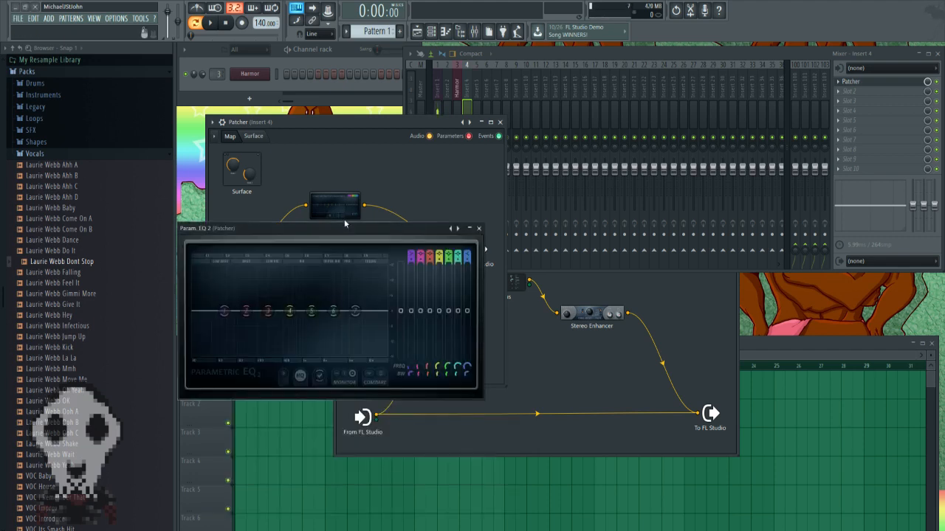
right_click(225, 312)
click(271, 349)
drag(225, 314, 324, 354)
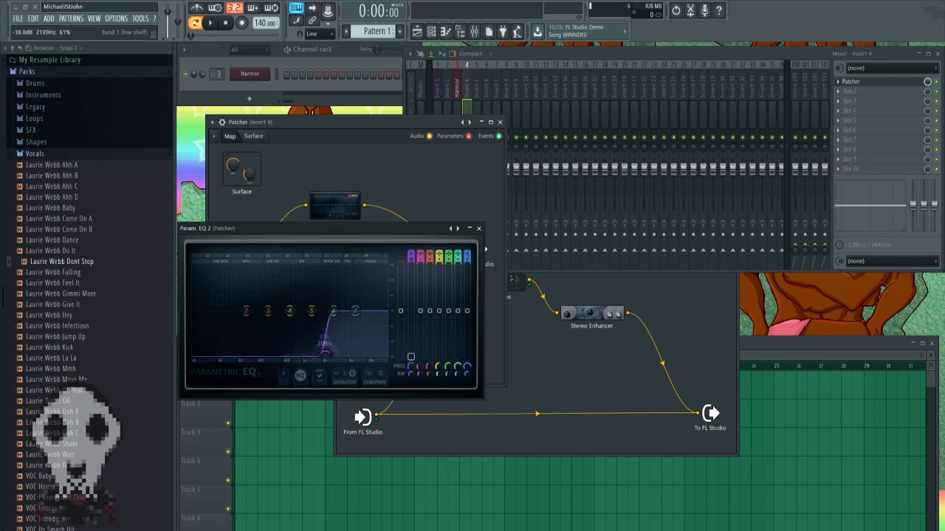
click(479, 229)
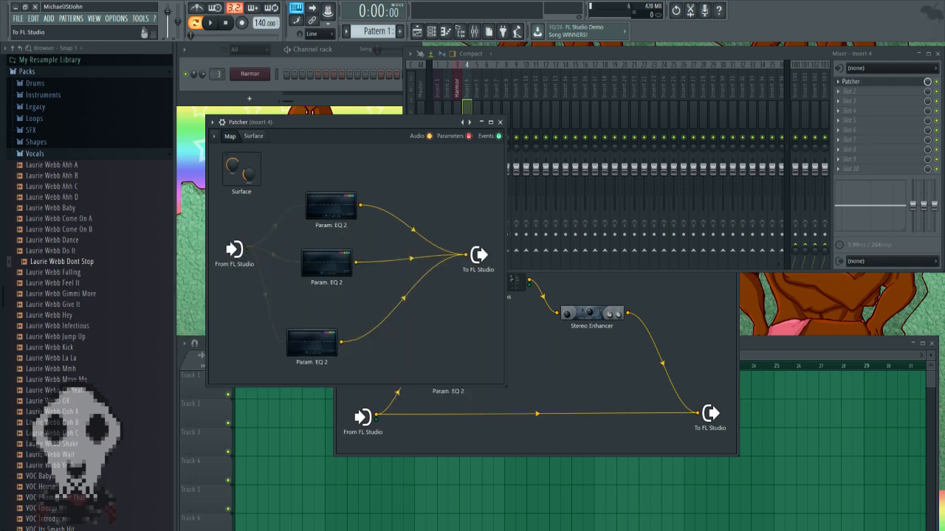
Widen the Patcher window and move To FL Studio farther from the three EQs
drag(505, 261, 747, 274)
drag(497, 264, 693, 272)
Open the lower, middle and upper EQs in turn and examine which frequency band each one passes
drag(326, 352, 341, 352)
double_click(340, 351)
drag(325, 226, 330, 406)
double_click(334, 262)
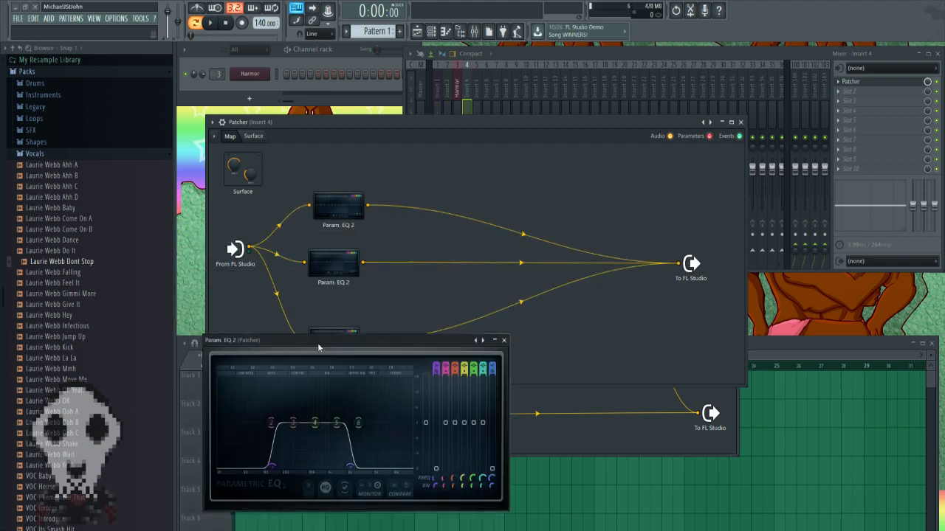
drag(319, 346, 392, 351)
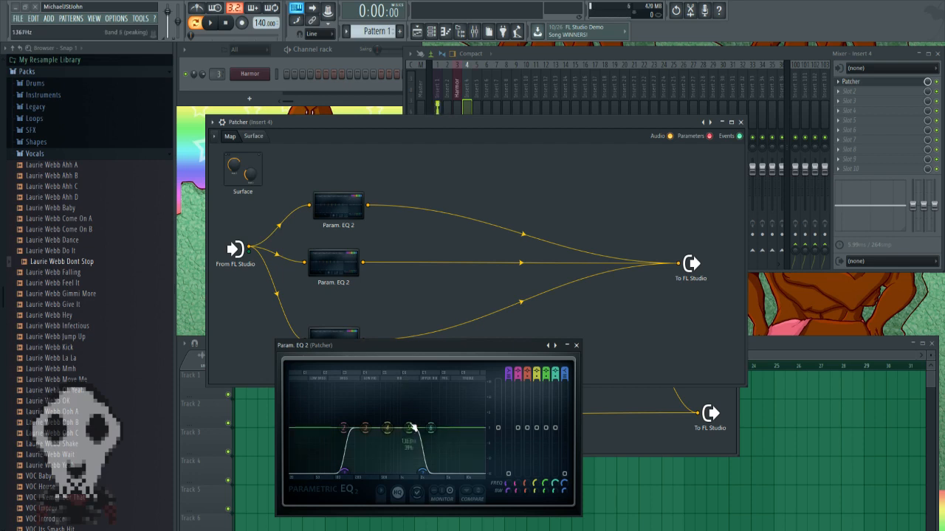
double_click(335, 221)
drag(345, 238, 429, 254)
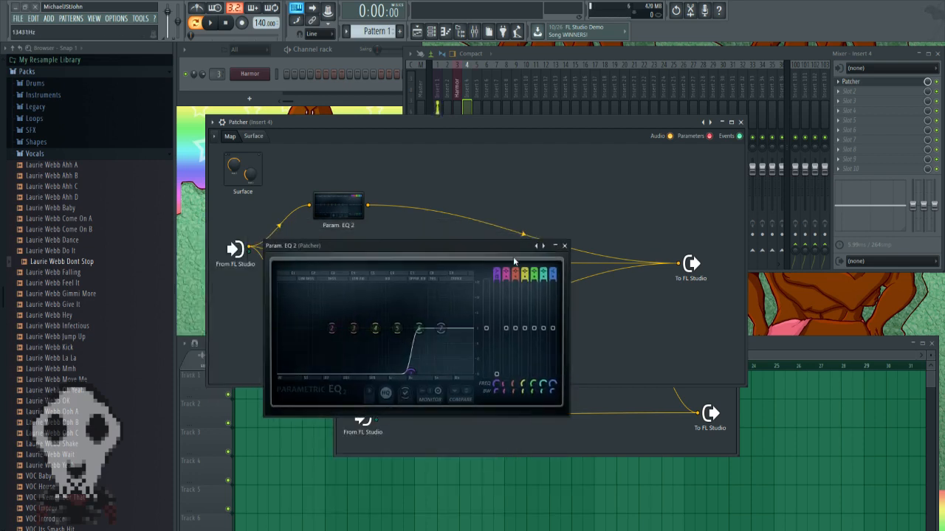
click(565, 247)
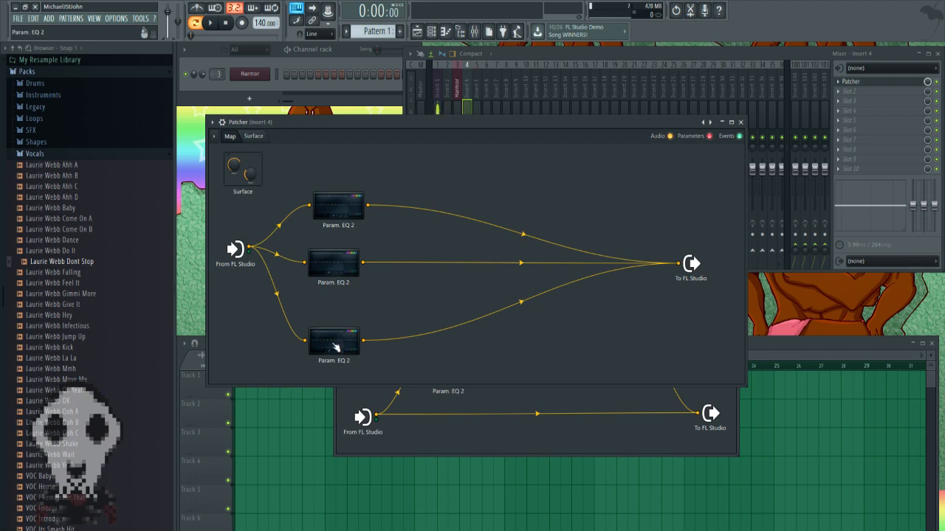
Move the lower and middle EQs slightly down in the map to space out the three parallel EQs
drag(335, 348, 323, 350)
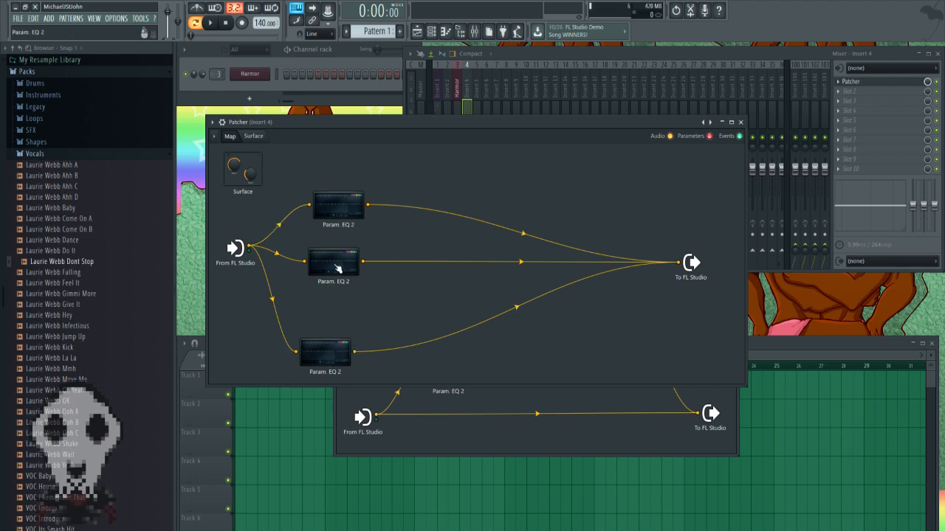
drag(337, 268, 332, 279)
right_click(438, 253)
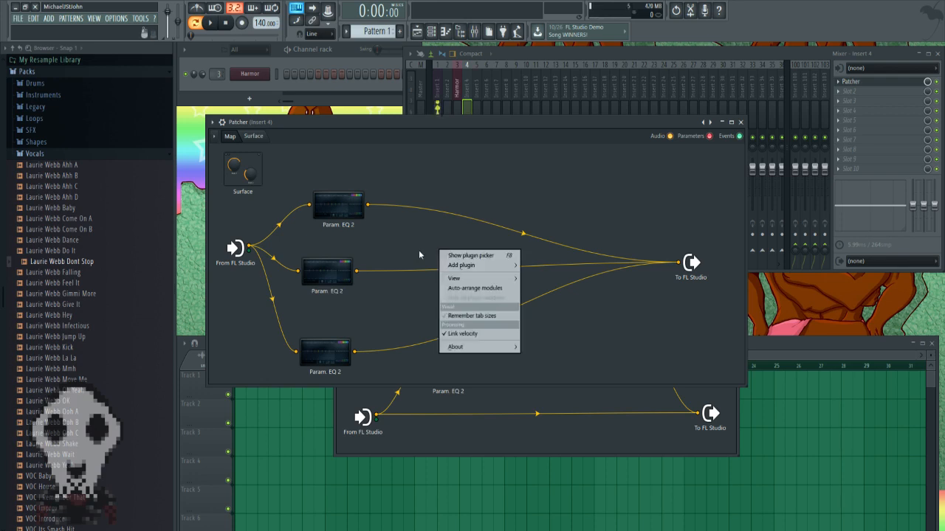
click(413, 254)
Reopen the middle and upper EQs to review their curves, and move To FL Studio lower in the map
double_click(334, 272)
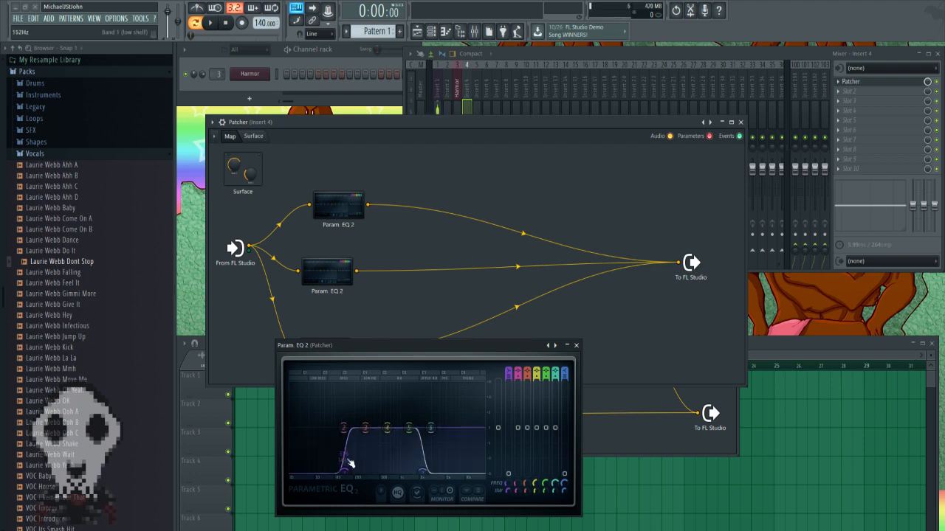
click(576, 346)
double_click(327, 270)
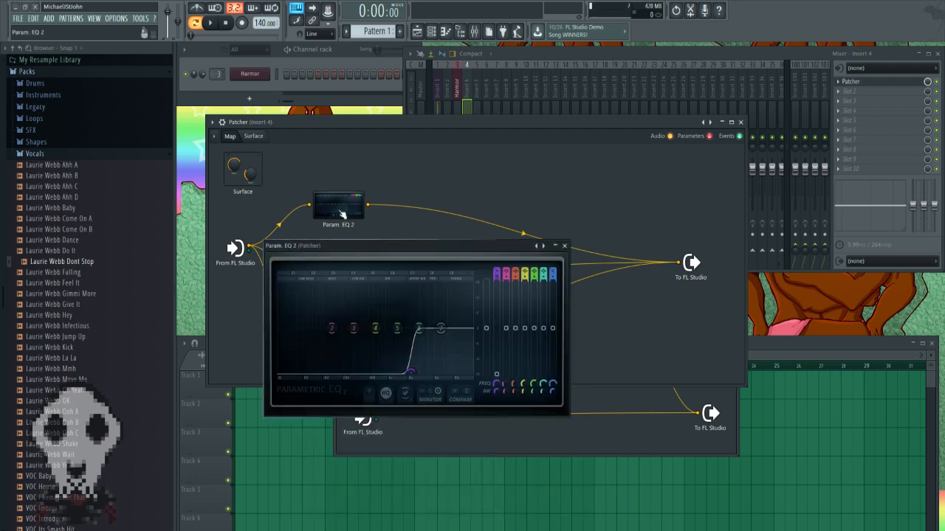
click(563, 245)
drag(685, 277, 712, 309)
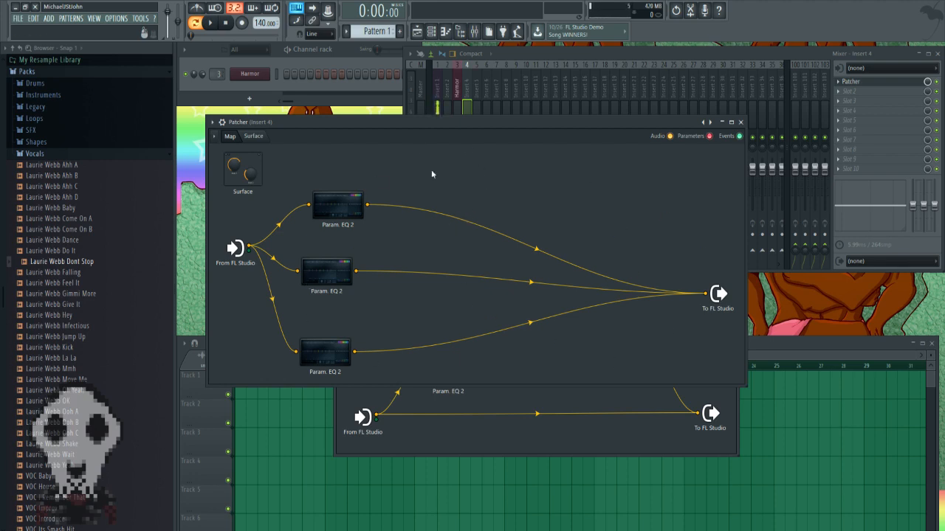
Open Patcher's Surface, add a knob and an XY control, and place the XY control apart from the knob
double_click(240, 168)
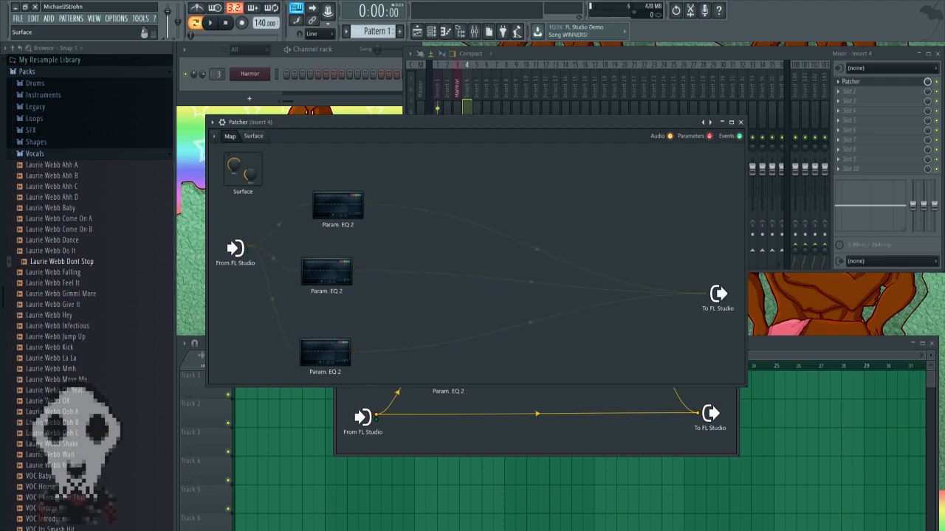
right_click(328, 231)
click(285, 220)
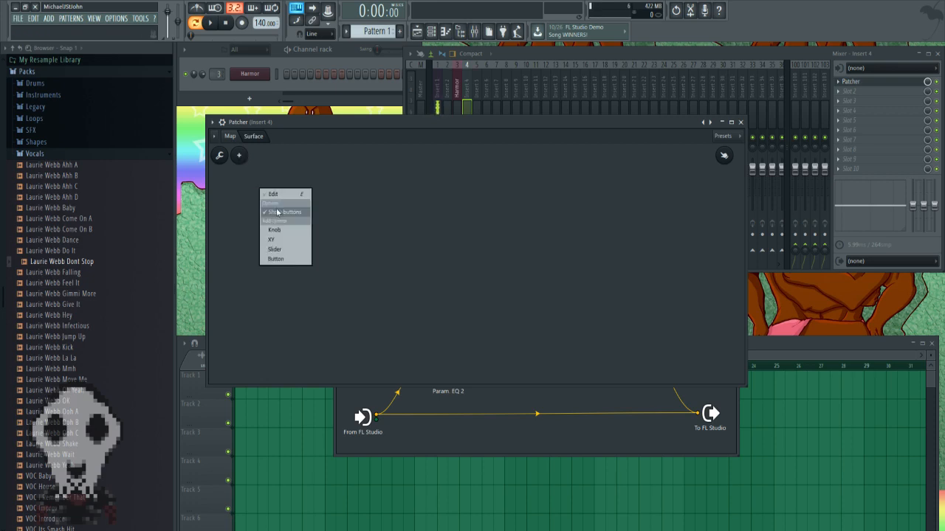
right_click(260, 189)
click(278, 231)
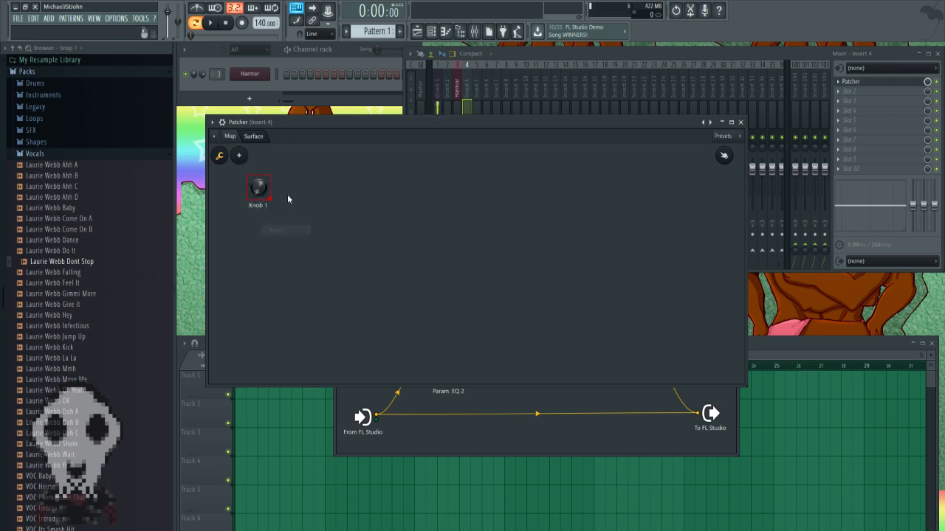
right_click(298, 234)
click(317, 284)
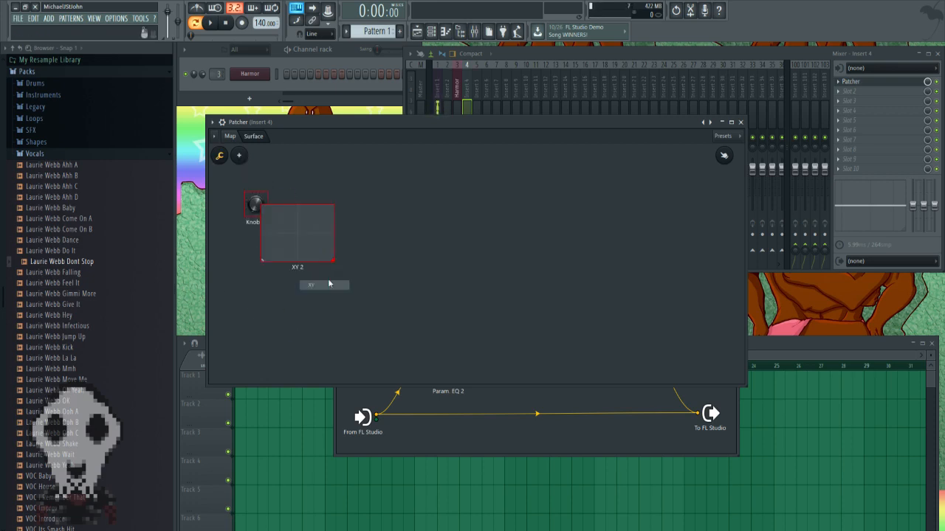
drag(296, 234, 379, 199)
Add a slider beside the XY control and a greatly enlarged button to the Surface, and return to the map
right_click(413, 291)
click(428, 351)
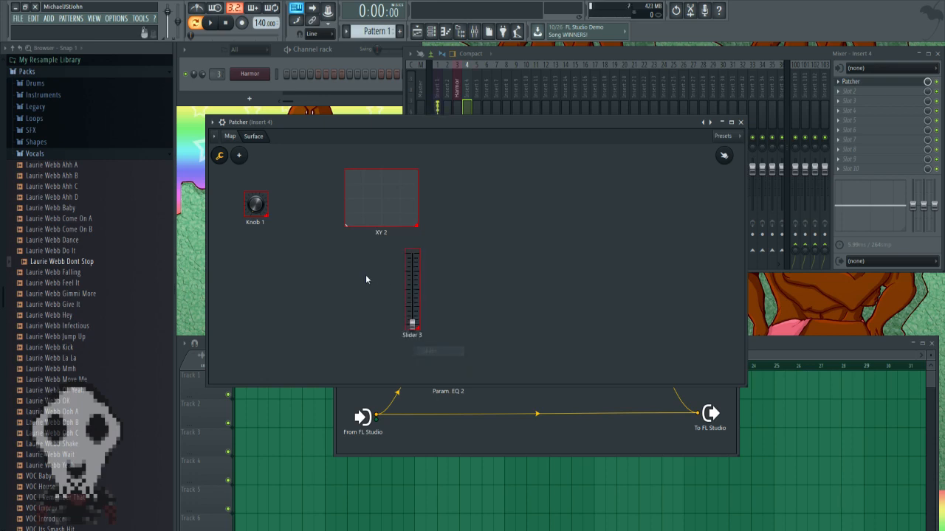
drag(412, 293, 468, 262)
right_click(516, 280)
click(531, 346)
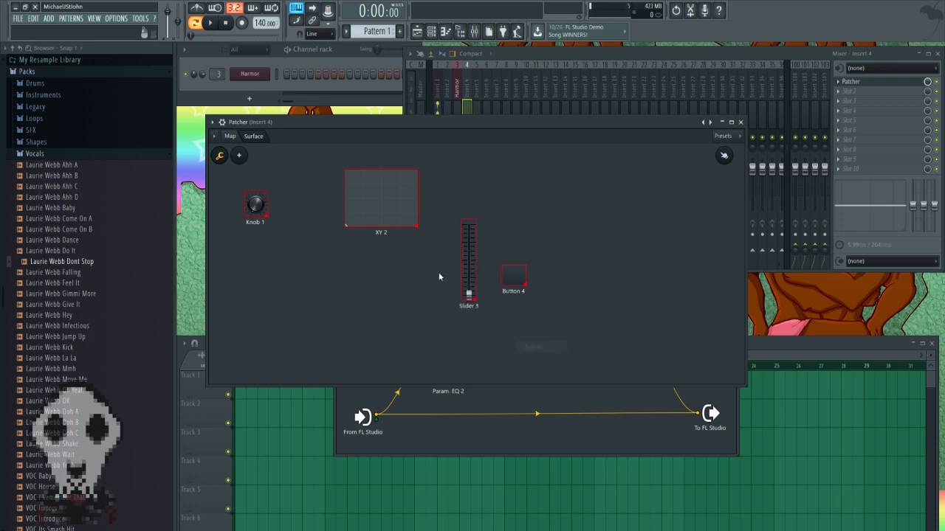
drag(531, 288, 630, 307)
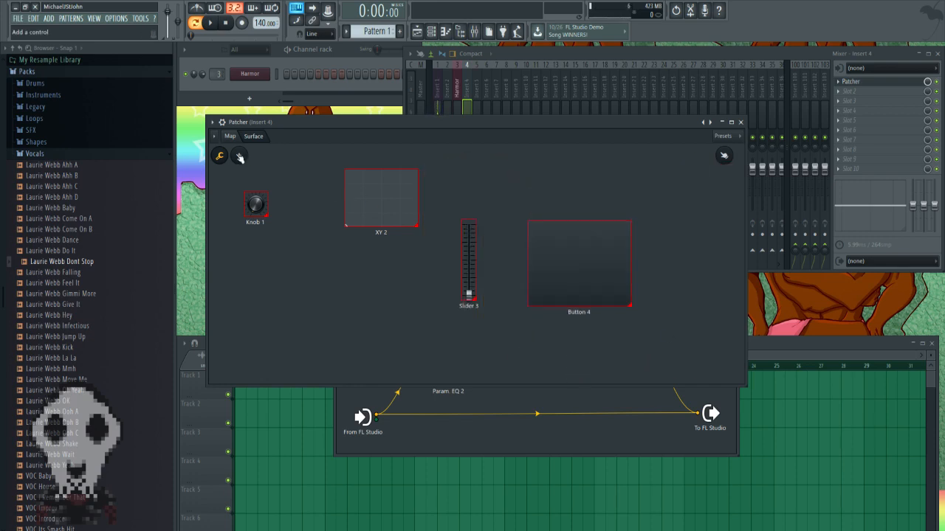
click(230, 137)
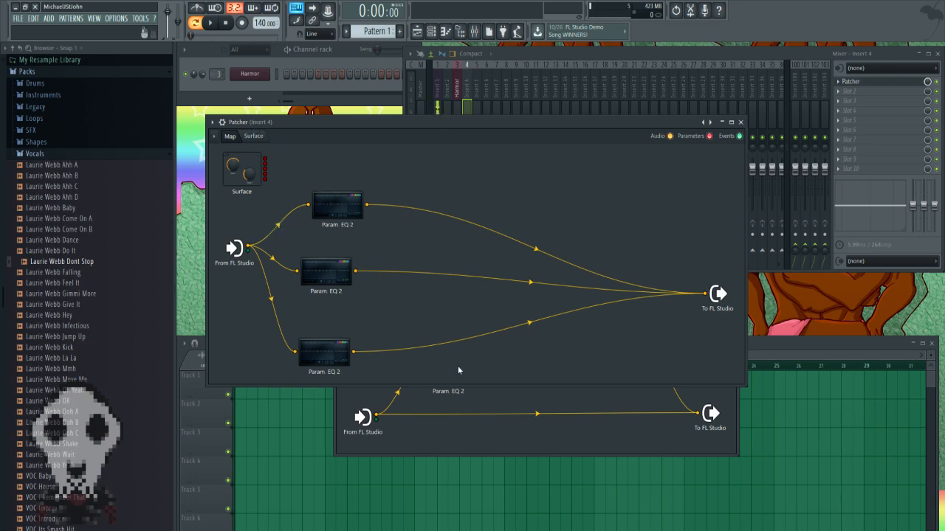
Collapse the Vocals and Packs folders in the browser, and close the Insert 4 and Harmor Patcher windows
click(33, 153)
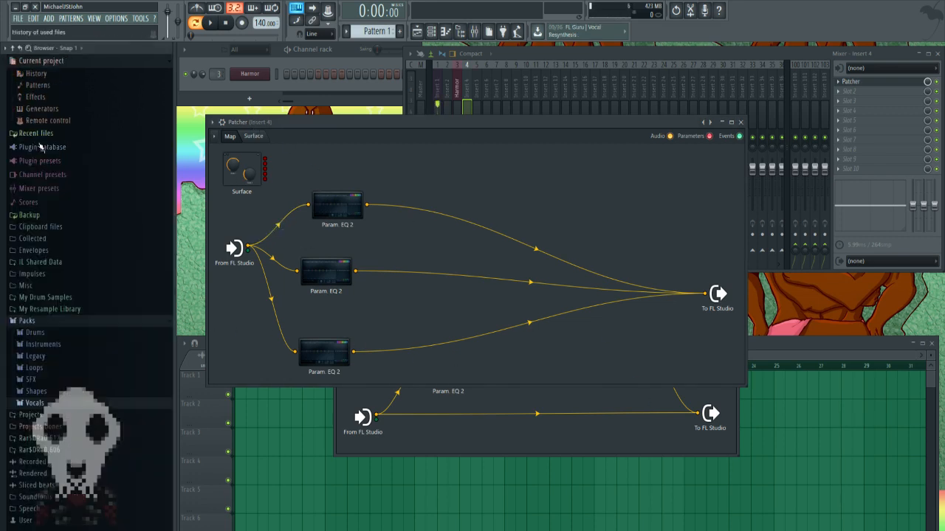
click(19, 325)
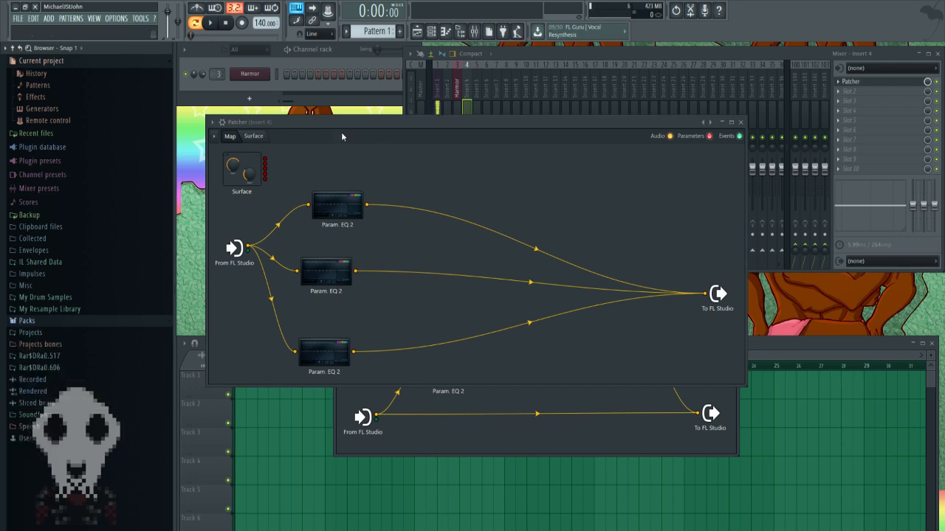
click(741, 122)
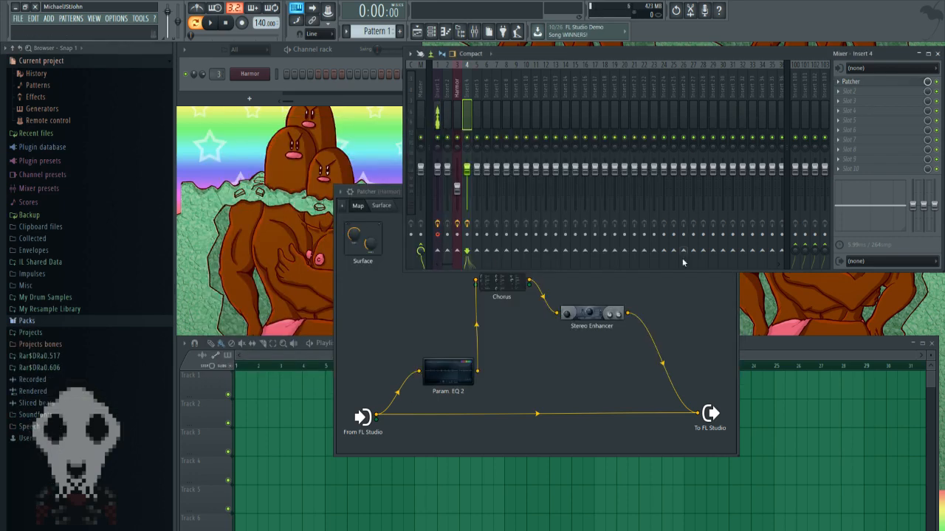
click(378, 193)
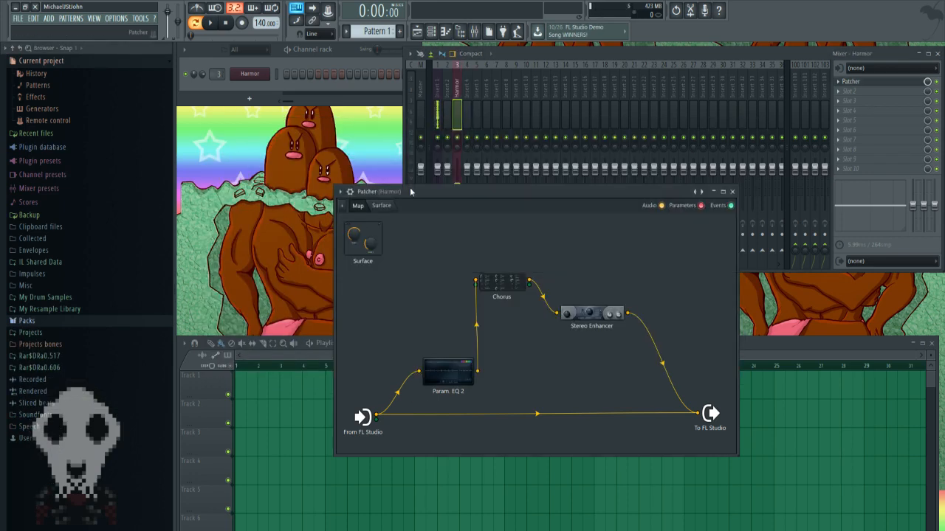
click(733, 193)
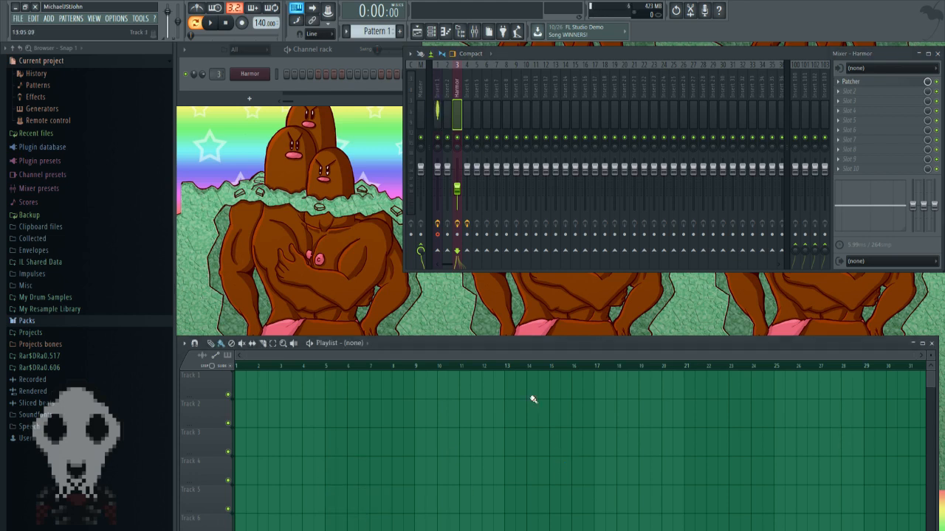
click(354, 292)
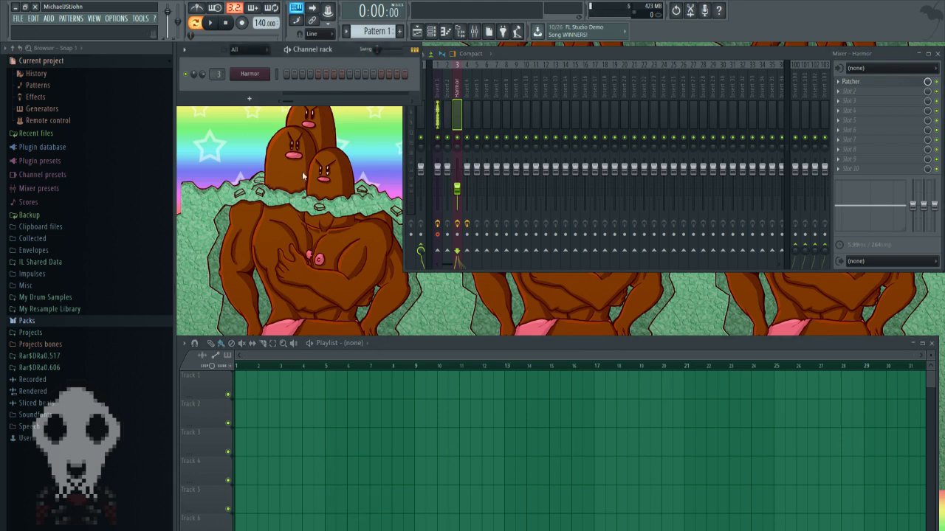